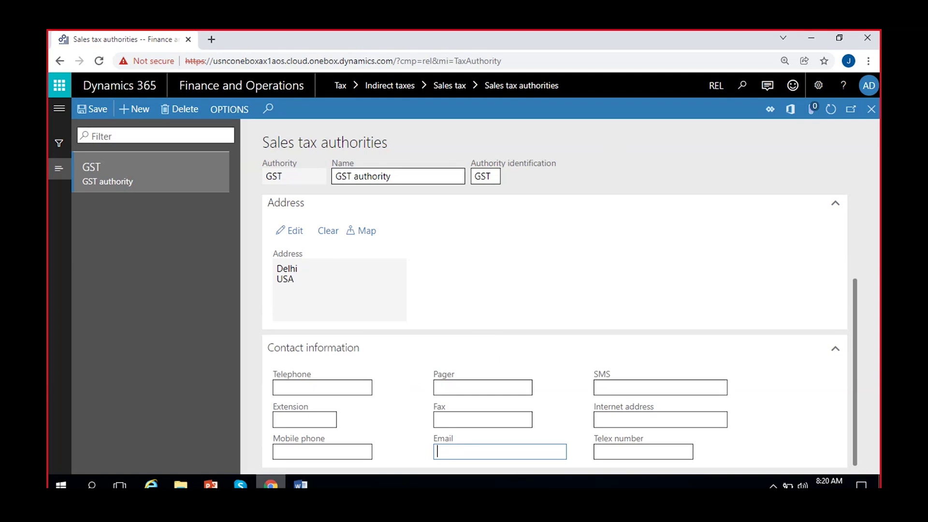
# Check the notes document in Word, then return to the sales tax authority page
pyautogui.click(301, 485)
pyautogui.scroll(3, 286, 205)
pyautogui.scroll(3, 286, 205)
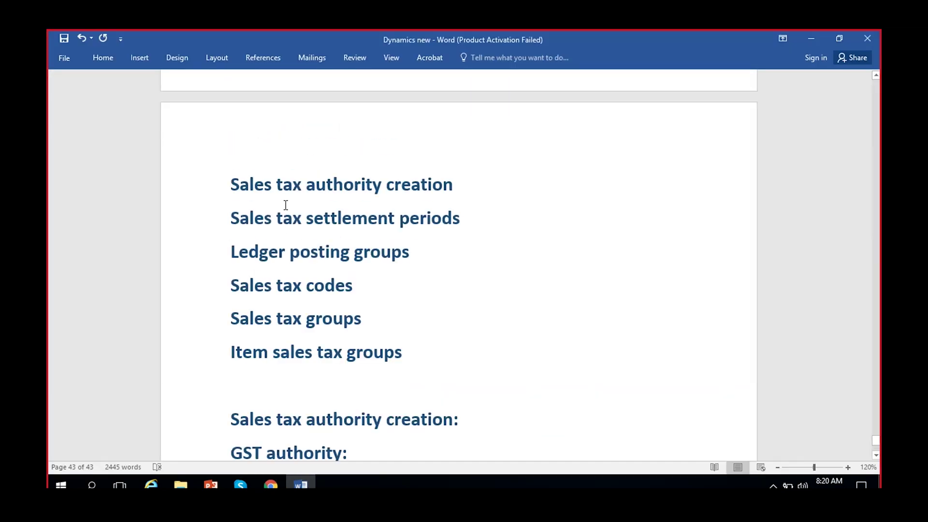
pyautogui.moveTo(483, 215); pyautogui.dragTo(168, 219)
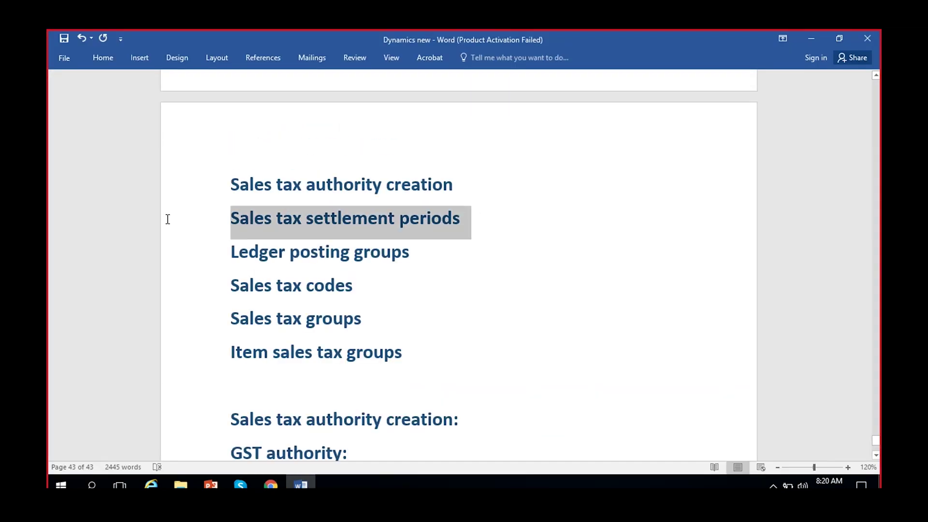
pyautogui.click(810, 40)
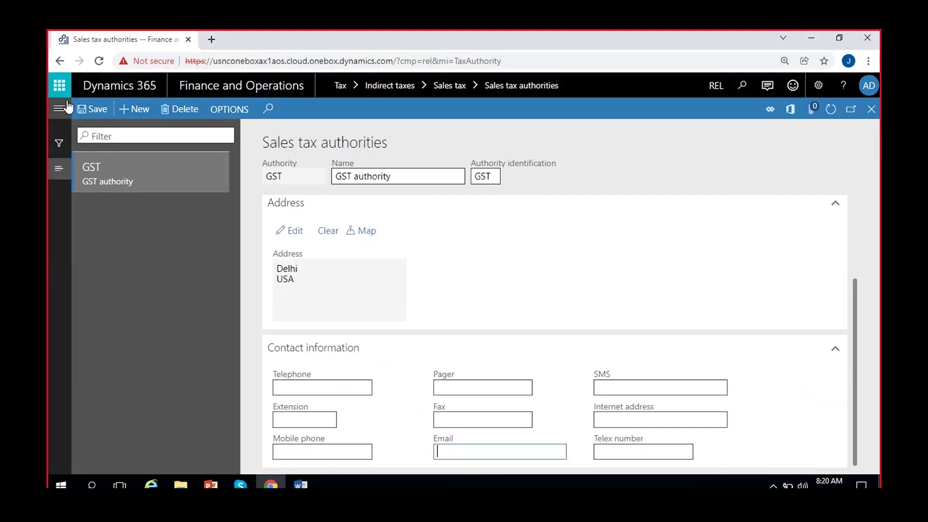
# Go to Tax > Indirect taxes > Sales tax > Sales tax settlement periods
pyautogui.click(59, 108)
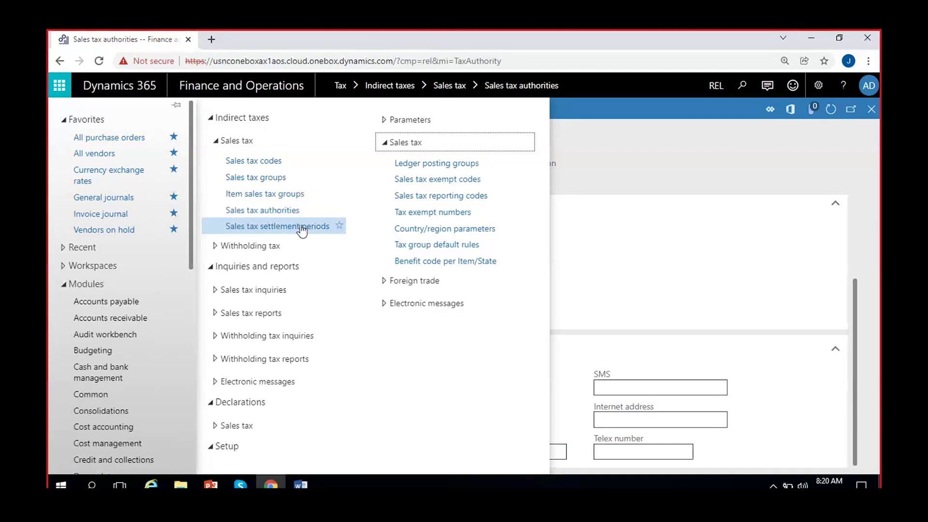
pyautogui.scroll(-5, 138, 377)
pyautogui.scroll(-4, 145, 370)
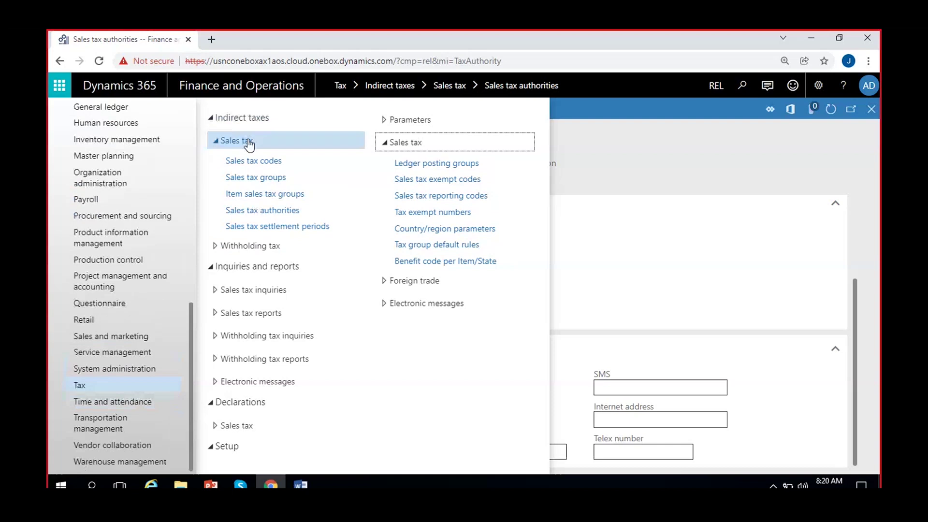
pyautogui.click(269, 228)
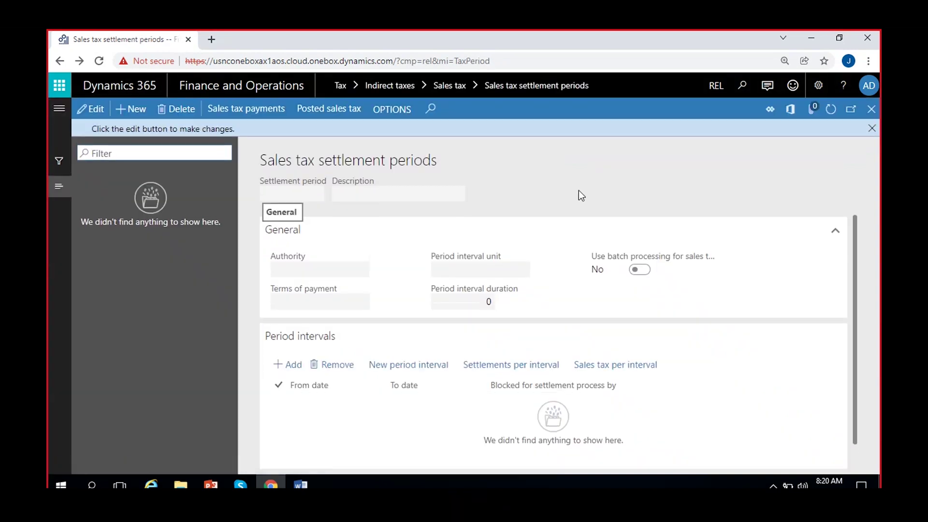
# Dismiss the editing notice bar on the settlement periods page
pyautogui.click(870, 131)
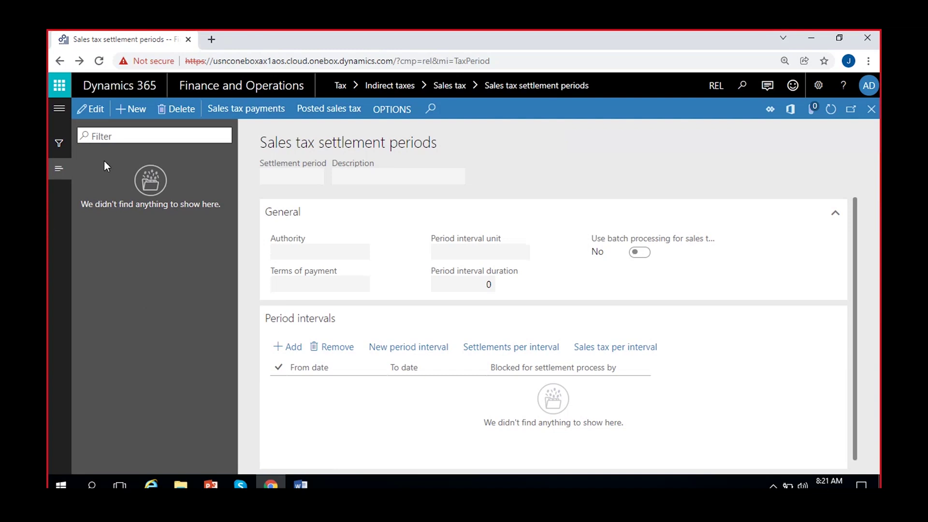
# Name the settlement period GST with description 'GST Monthly settlements', correcting the misspelling
pyautogui.write('GST')
pyautogui.click(420, 180)
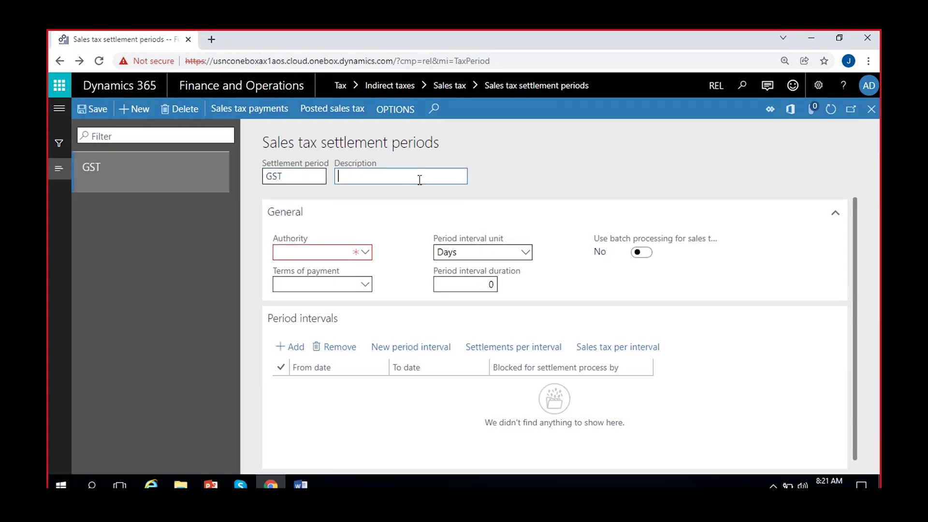
pyautogui.write('GST Monthly settelements')
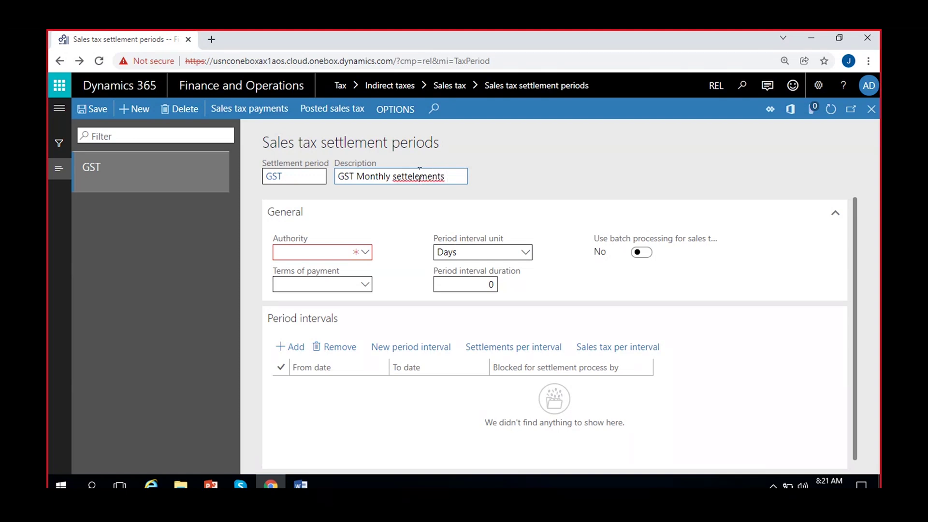
pyautogui.rightClick(418, 177)
pyautogui.click(452, 182)
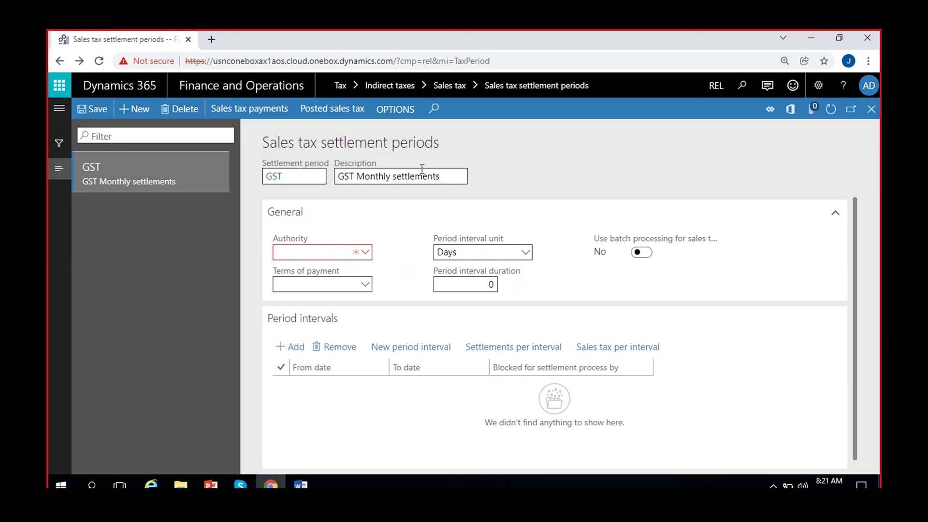
# Set the authority to GST and leave terms of payment blank
pyautogui.click(368, 252)
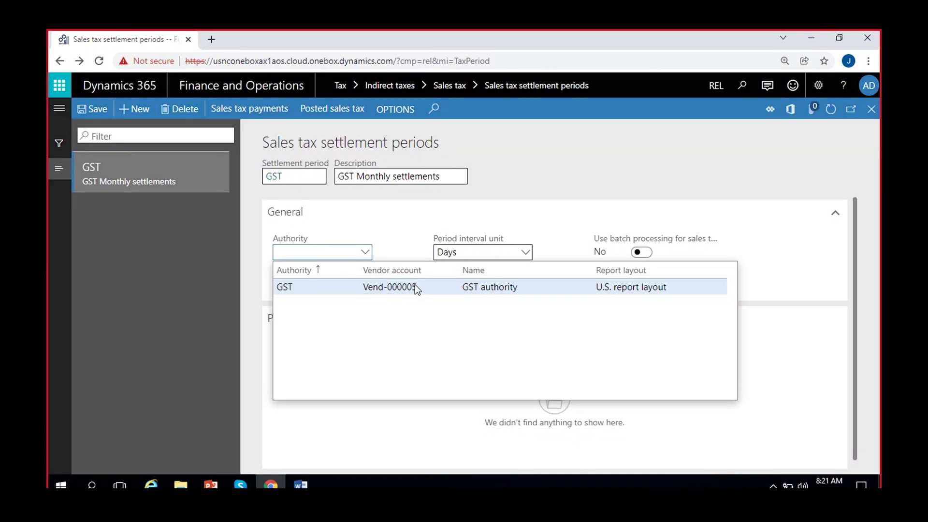
pyautogui.click(414, 287)
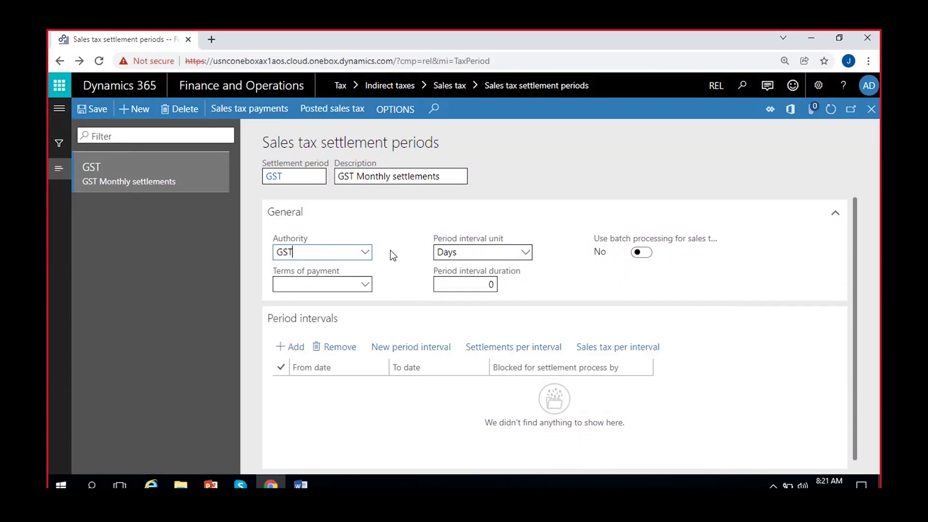
pyautogui.click(366, 252)
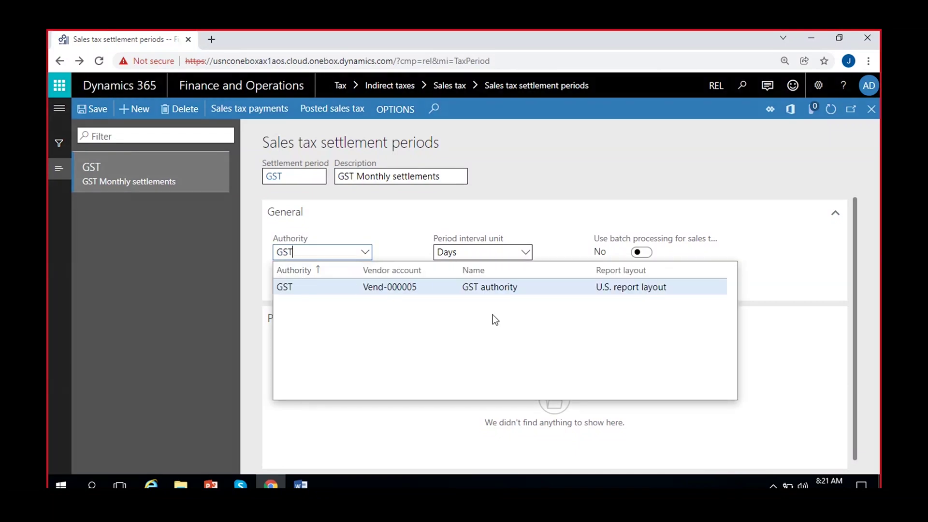
pyautogui.click(499, 290)
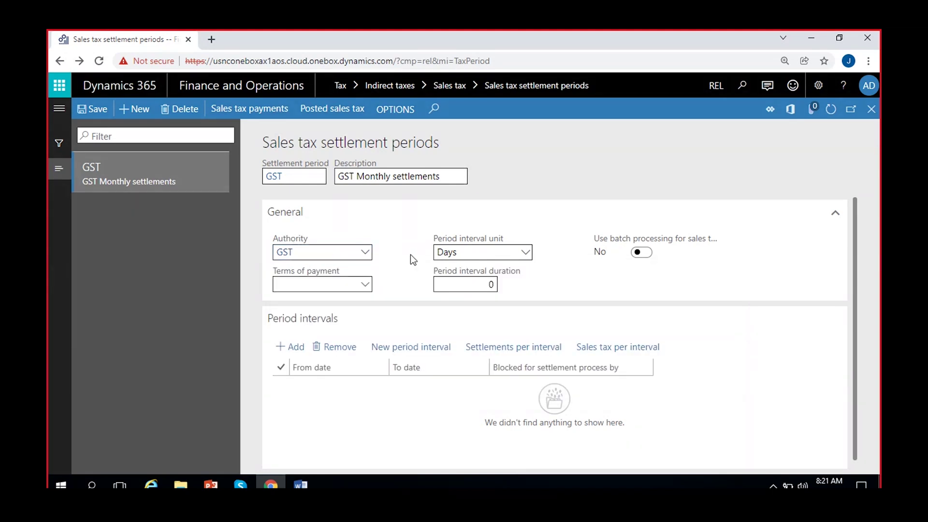
pyautogui.click(365, 285)
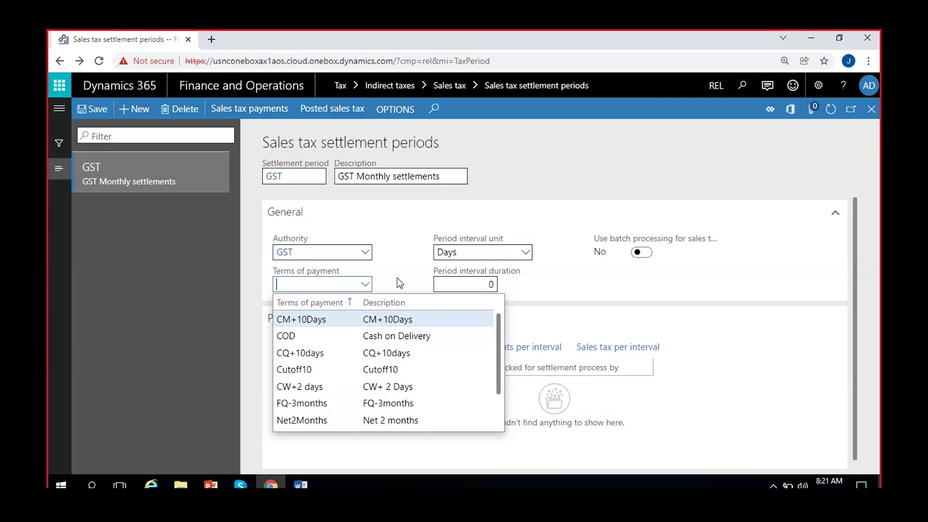
pyautogui.scroll(-1, 347, 369)
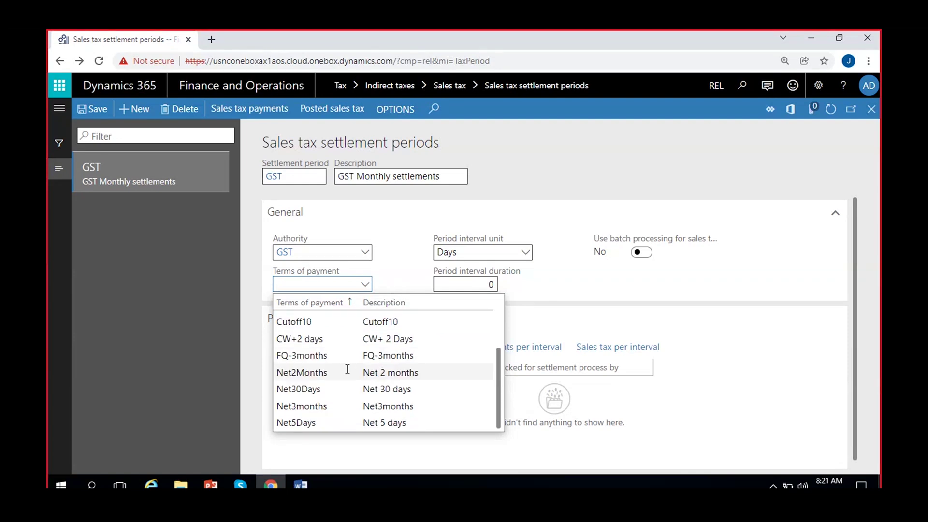
pyautogui.scroll(1, 347, 369)
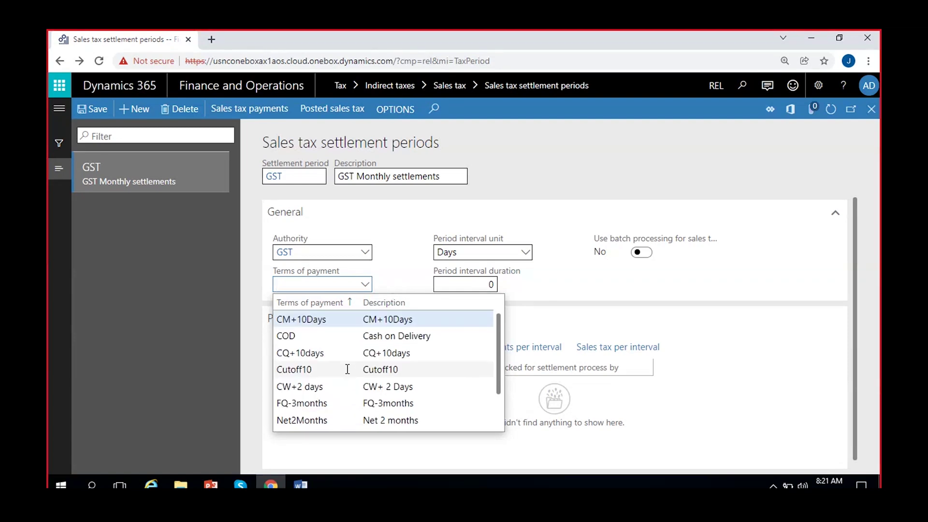
pyautogui.click(401, 281)
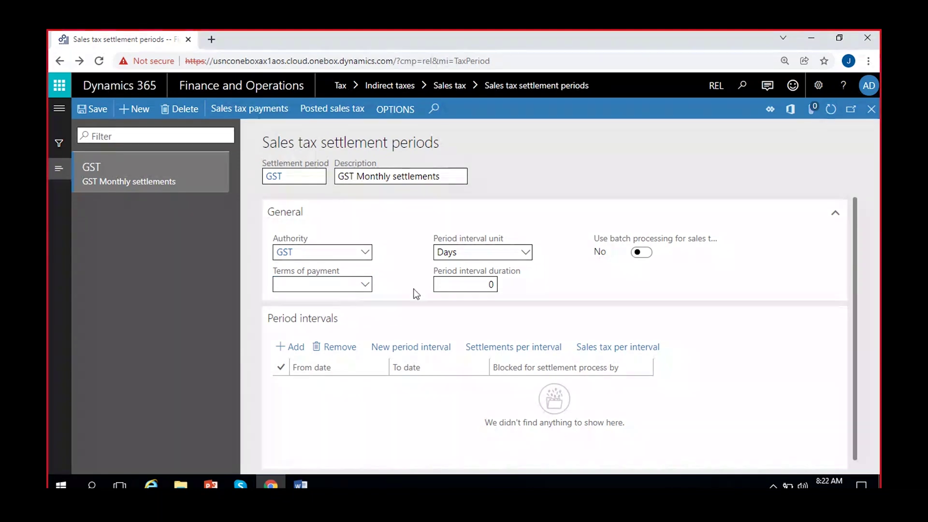
# Set period interval unit Months with duration 1, then save the GST settlement period
pyautogui.click(526, 252)
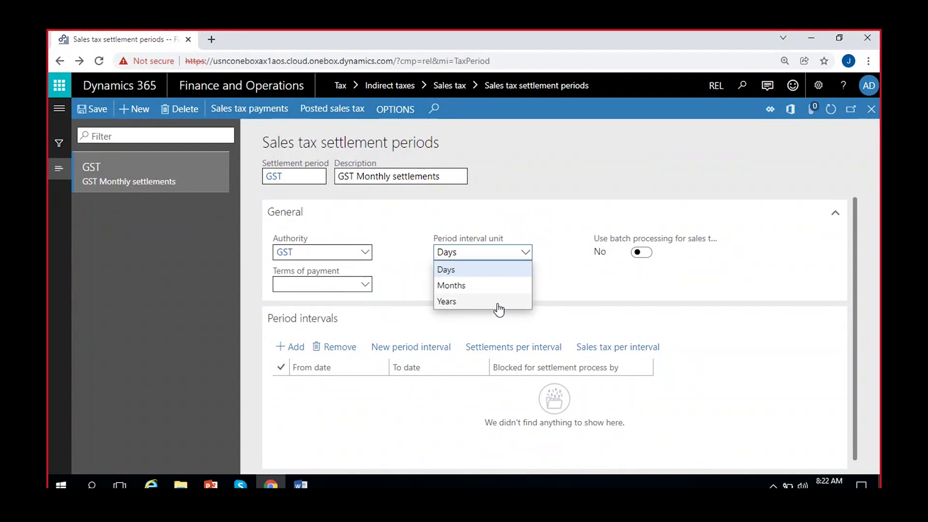
pyautogui.click(474, 286)
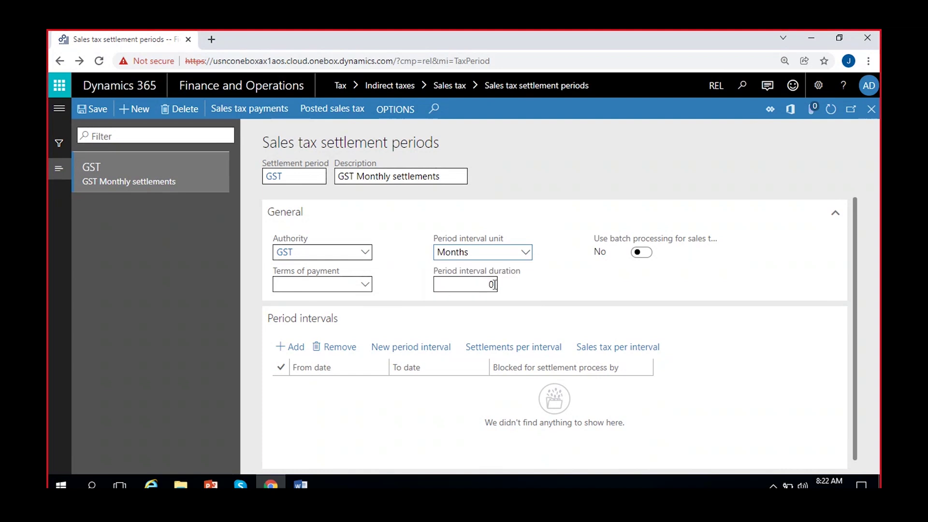
pyautogui.write('1')
pyautogui.click(581, 293)
pyautogui.click(493, 286)
pyautogui.write('3')
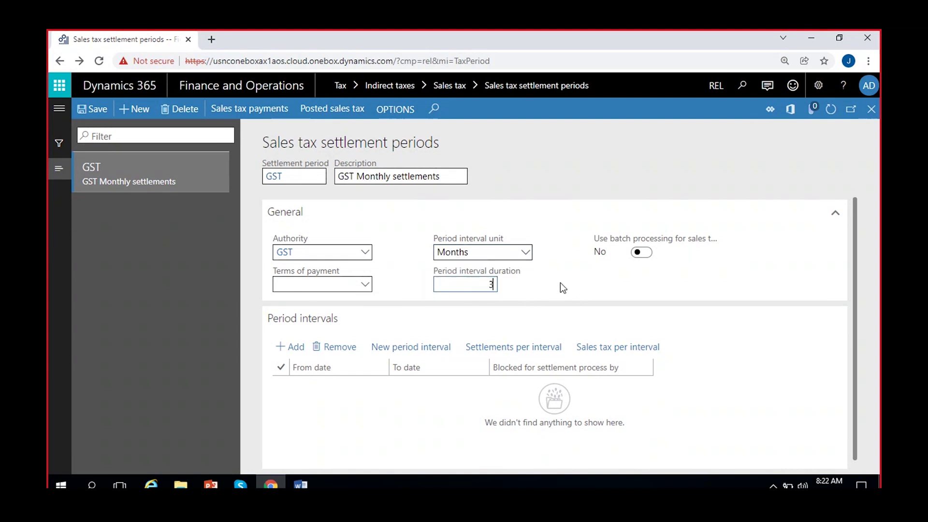
pyautogui.click(562, 287)
pyautogui.click(490, 285)
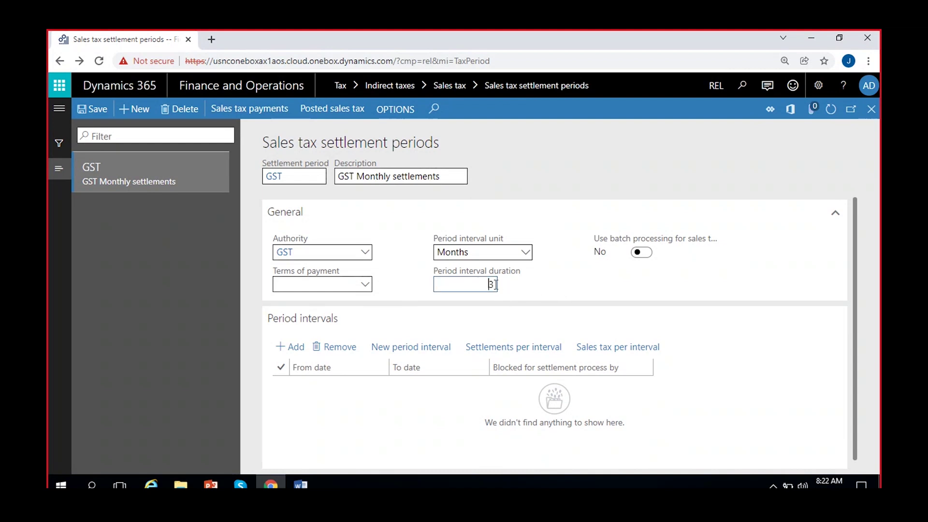
pyautogui.write('1')
pyautogui.click(546, 290)
pyautogui.click(89, 110)
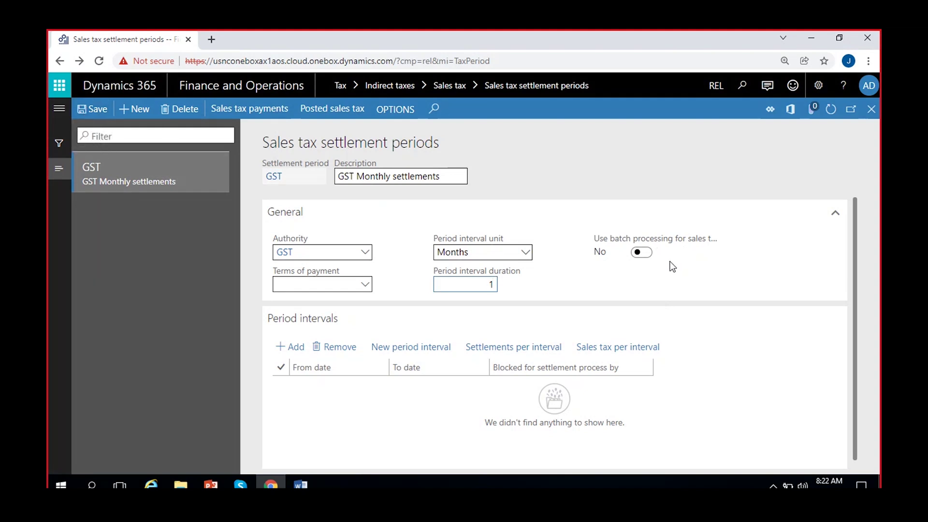
pyautogui.click(574, 277)
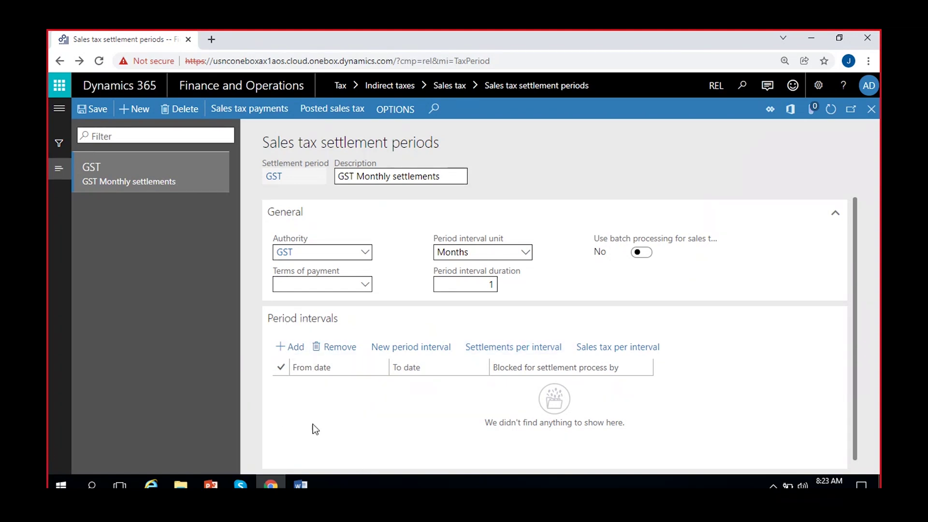
pyautogui.scroll(-1, 314, 430)
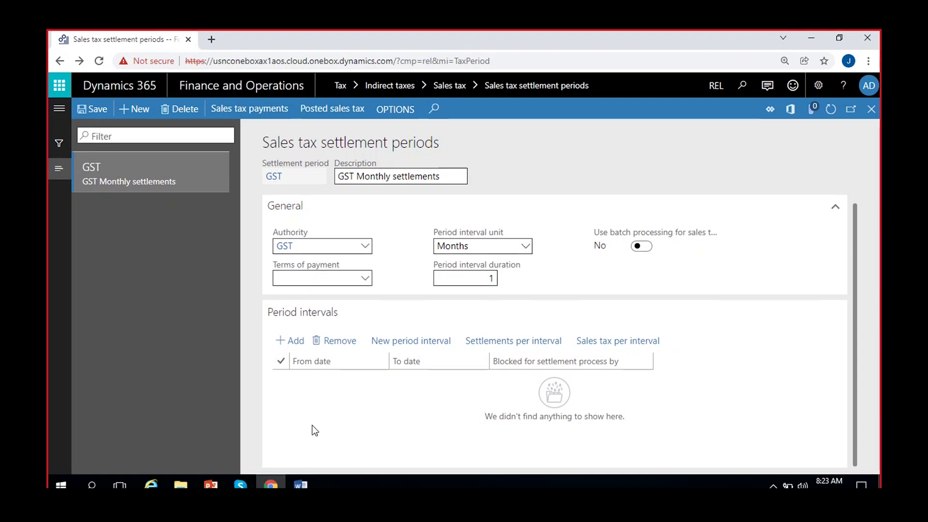
# Add a period interval row with From date 4/1/2021
pyautogui.click(295, 345)
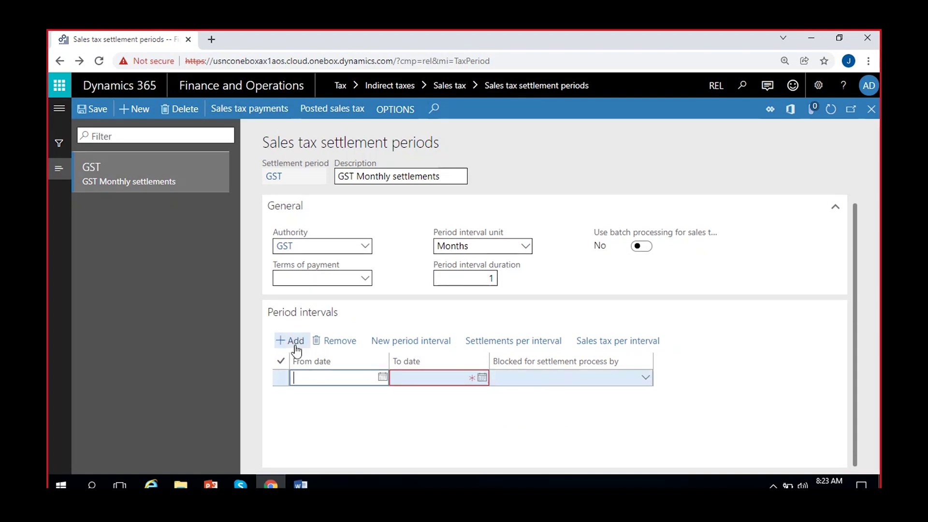
pyautogui.click(384, 378)
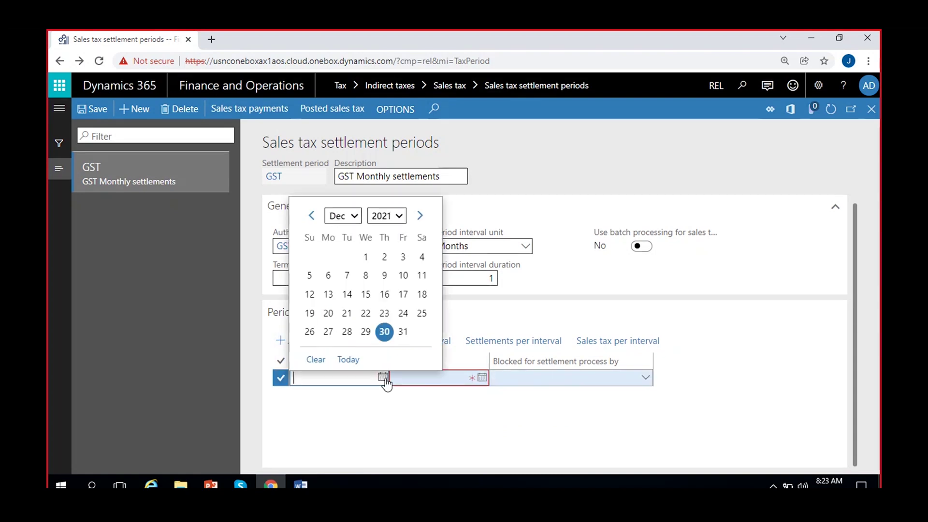
pyautogui.click(318, 218)
pyautogui.click(317, 217)
pyautogui.click(317, 218)
pyautogui.click(317, 218)
pyautogui.click(312, 215)
pyautogui.click(312, 216)
pyautogui.click(312, 215)
pyautogui.click(311, 215)
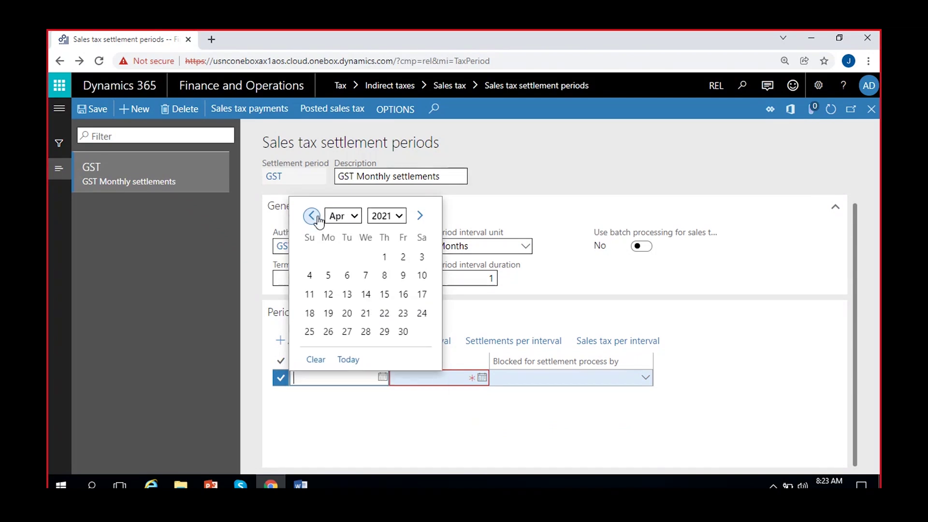
pyautogui.click(385, 257)
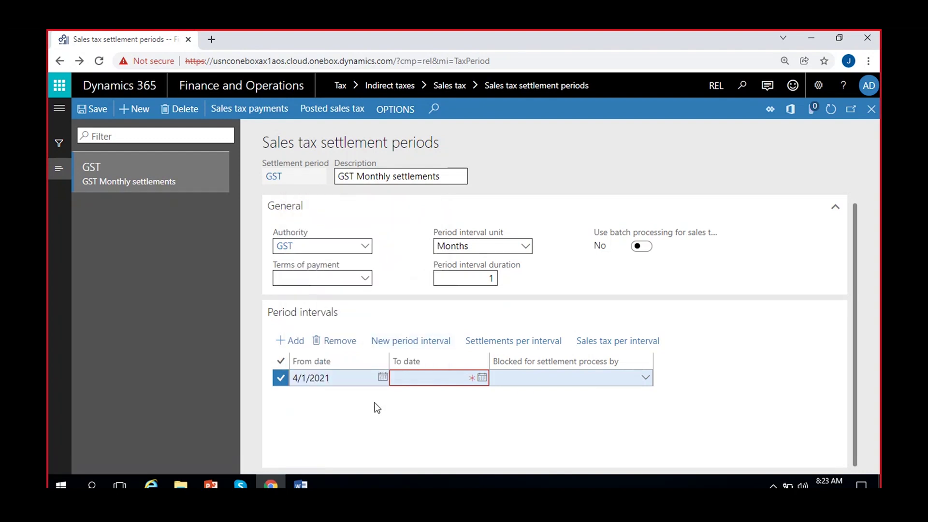
# Set the interval's To date to 4/30/2021
pyautogui.click(482, 378)
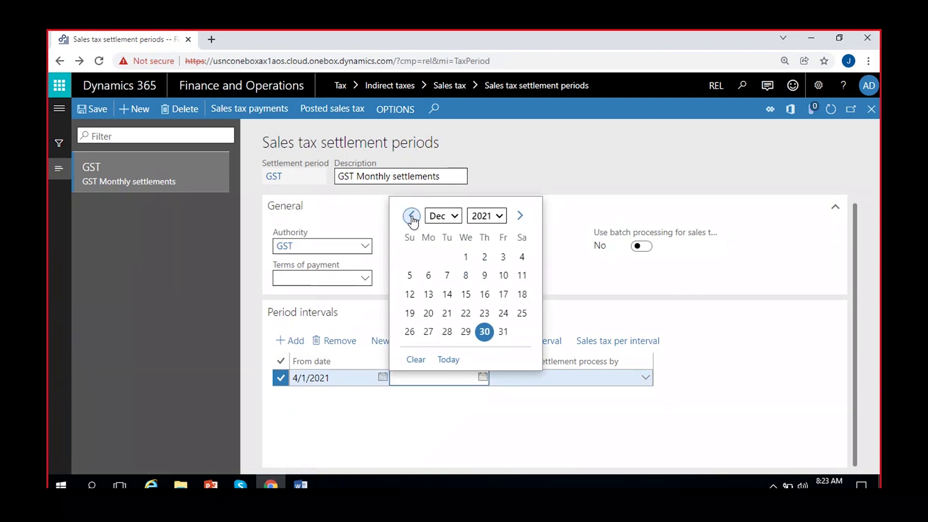
pyautogui.click(440, 216)
pyautogui.click(437, 269)
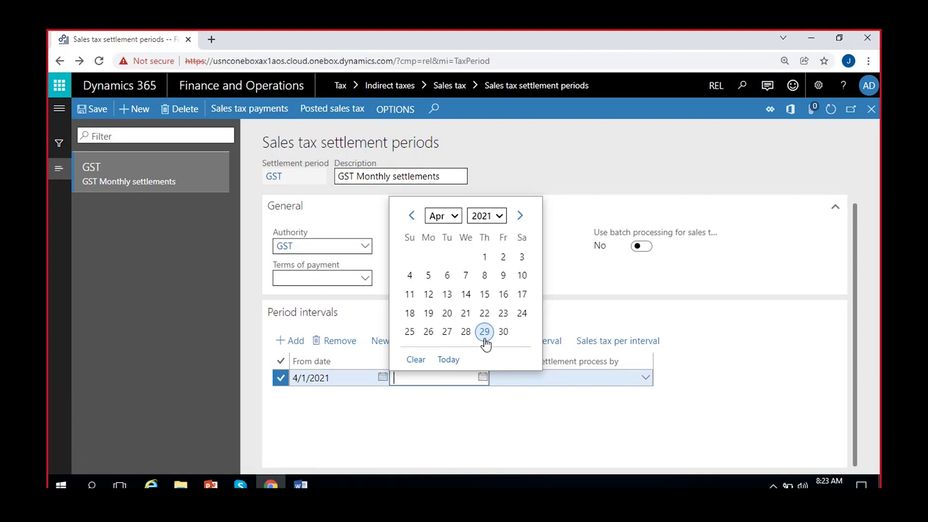
pyautogui.click(502, 332)
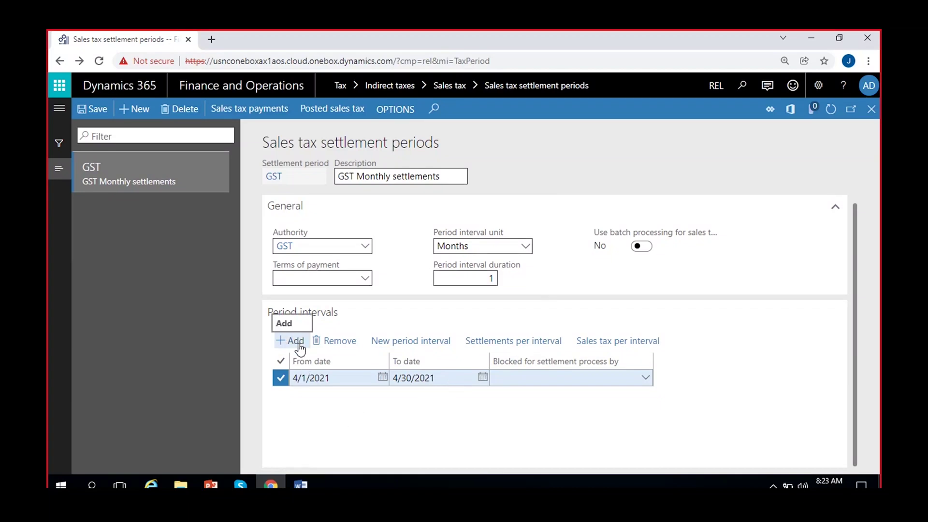
# Generate monthly intervals through April 2022 and select the extra April 2022 row
pyautogui.click(415, 343)
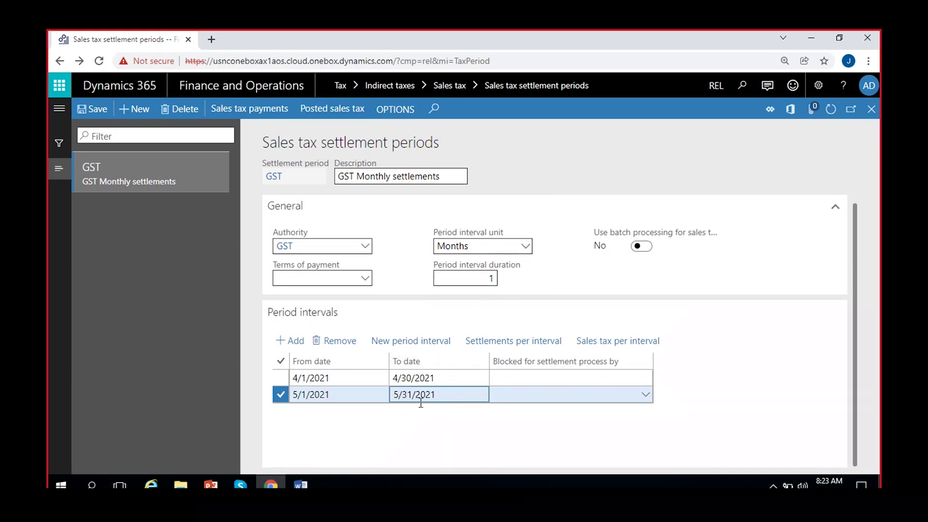
pyautogui.click(409, 343)
pyautogui.click(409, 344)
pyautogui.click(409, 343)
pyautogui.click(409, 343)
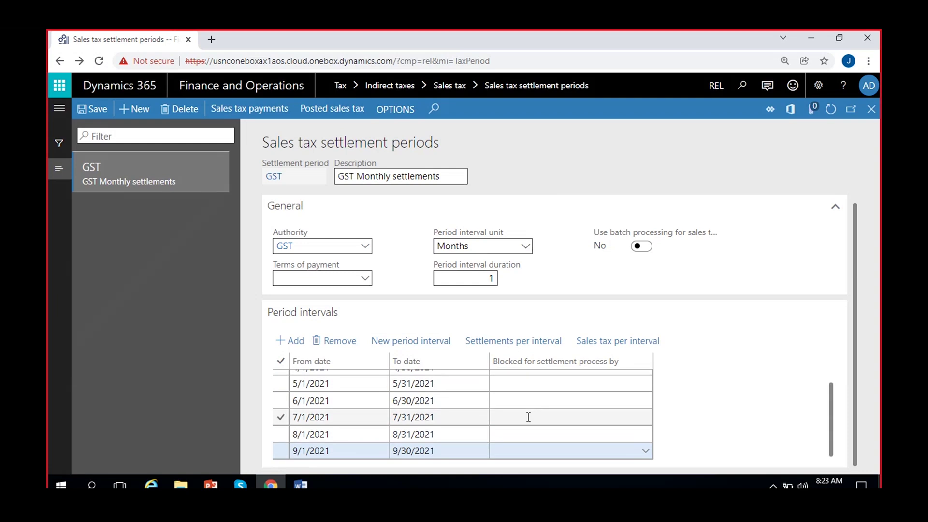
pyautogui.click(409, 342)
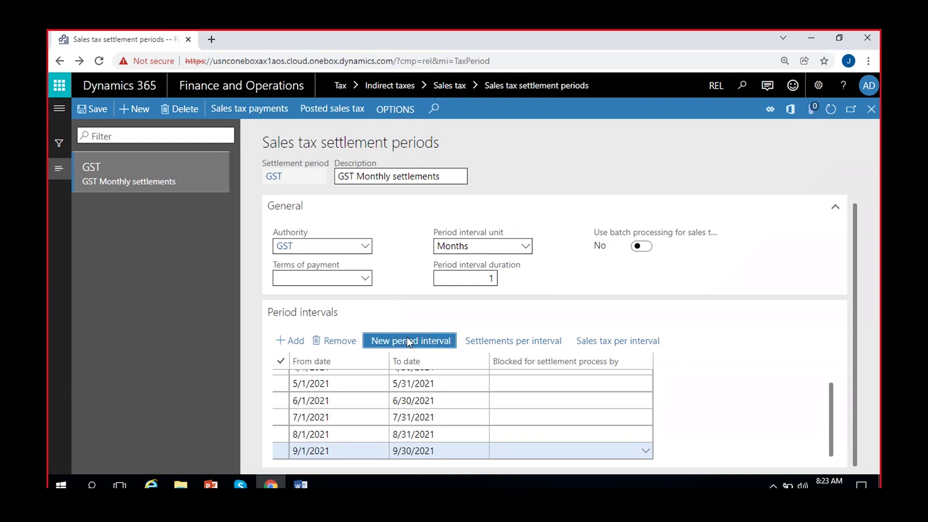
pyautogui.click(408, 342)
pyautogui.click(408, 343)
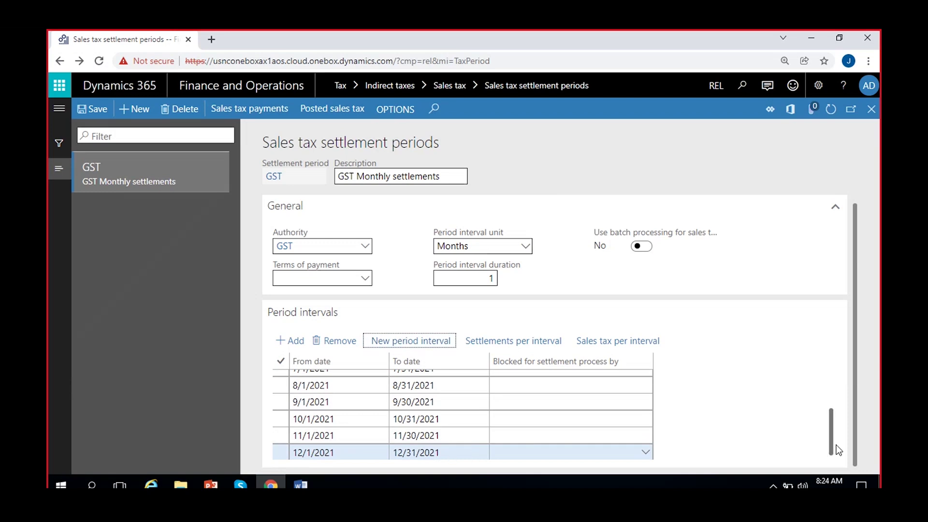
pyautogui.click(423, 340)
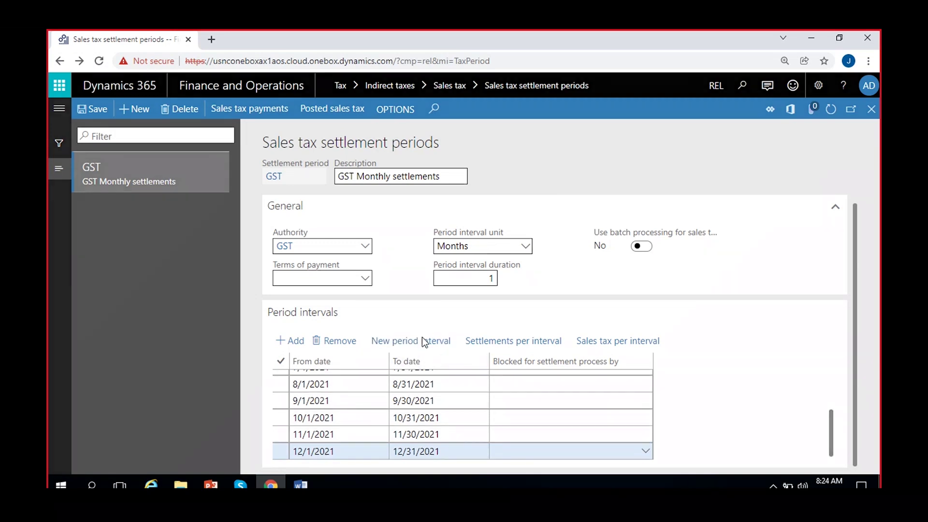
pyautogui.click(422, 339)
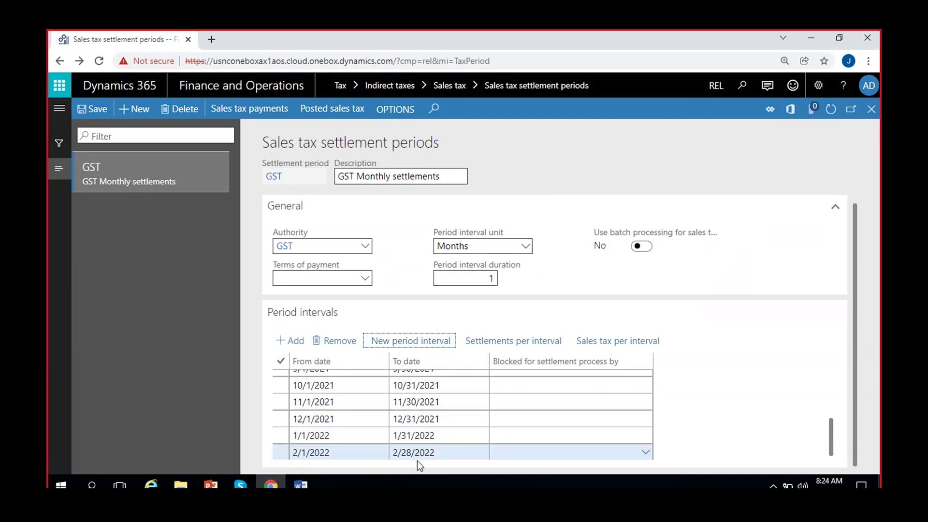
pyautogui.click(420, 341)
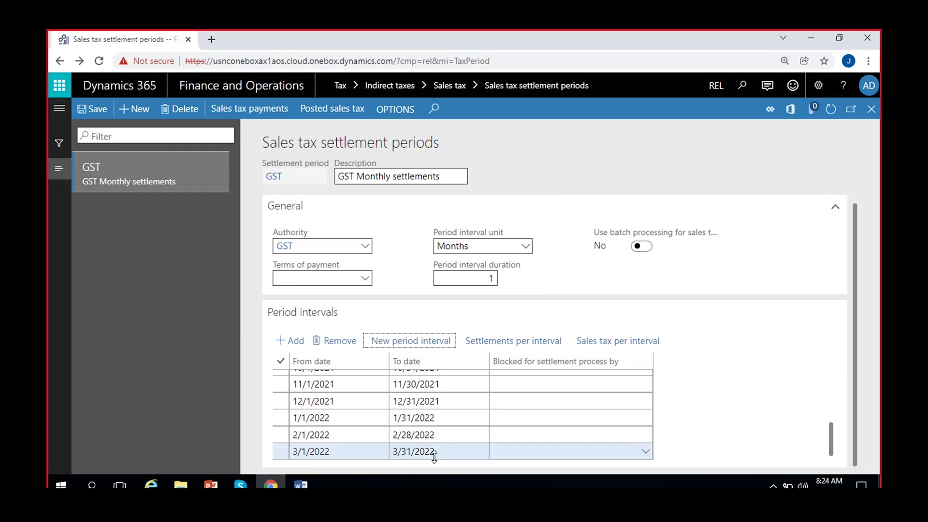
pyautogui.click(409, 343)
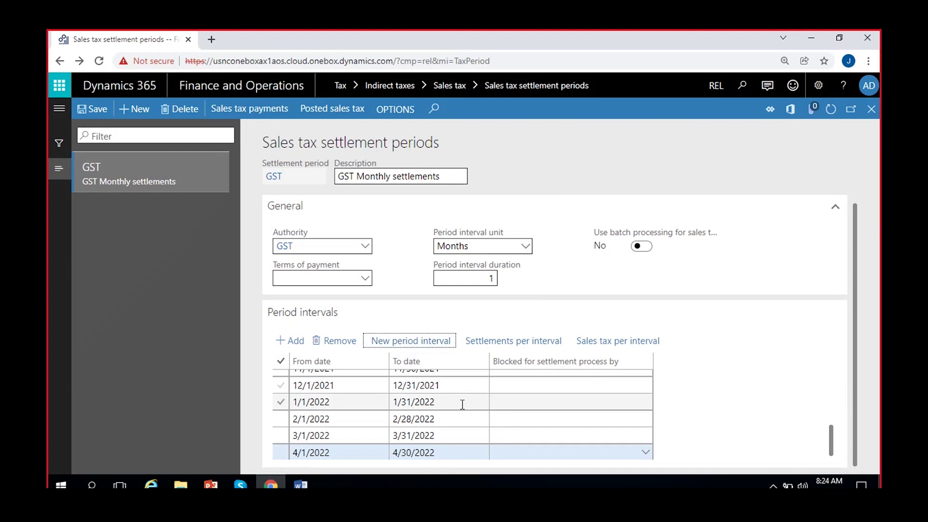
pyautogui.click(447, 453)
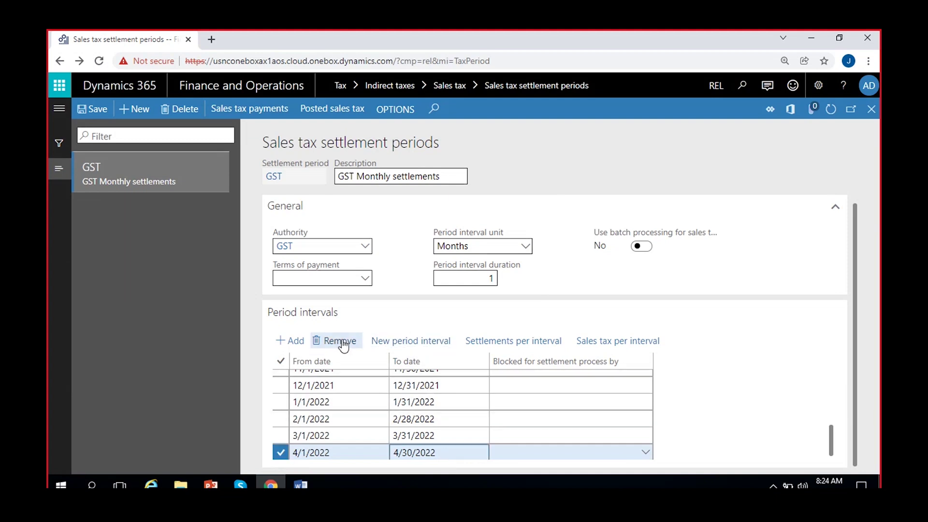
# Delete the 4/1/2022–4/30/2022 interval and confirm the deletion
pyautogui.hotkey('alt', 'Delete')
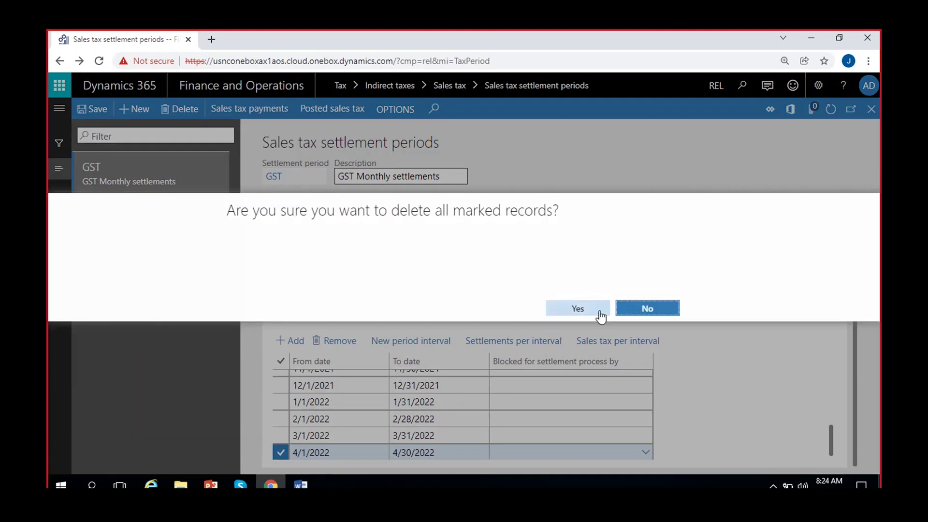
pyautogui.press('Return')
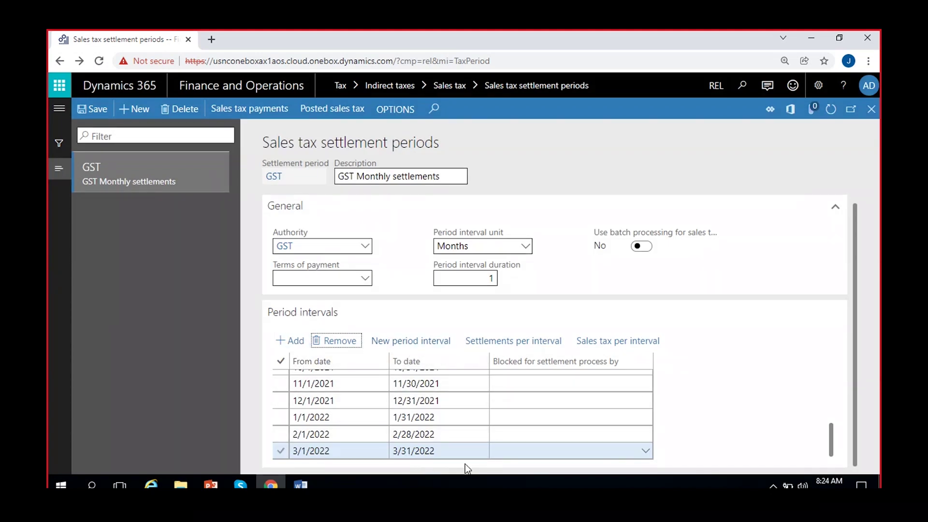
pyautogui.scroll(3, 490, 404)
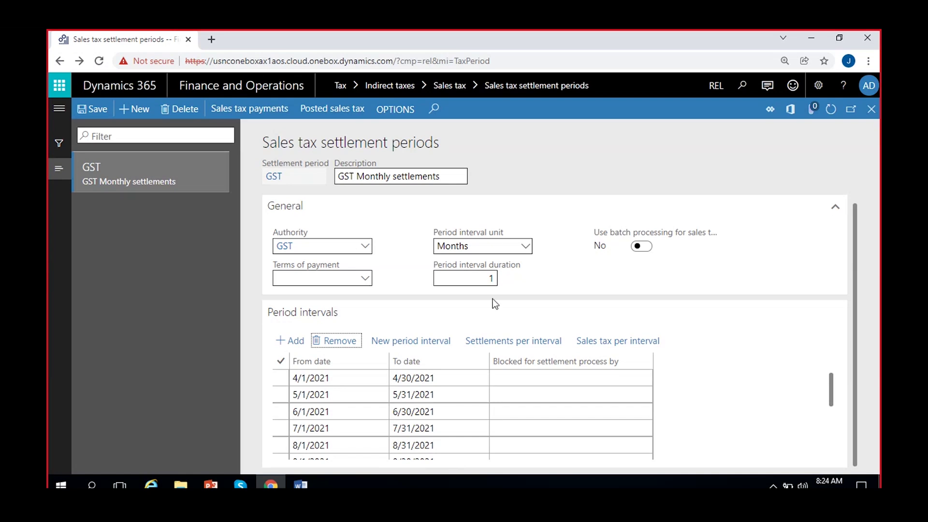
pyautogui.click(409, 381)
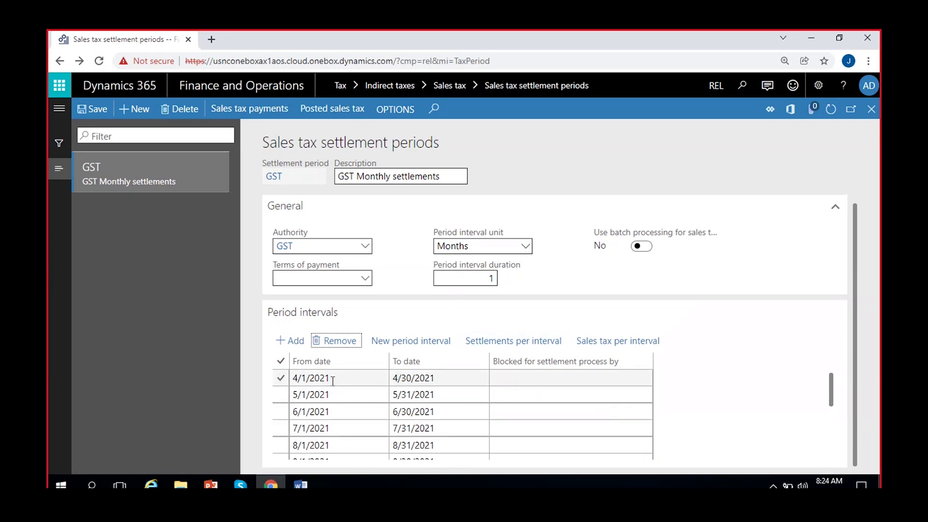
pyautogui.click(343, 380)
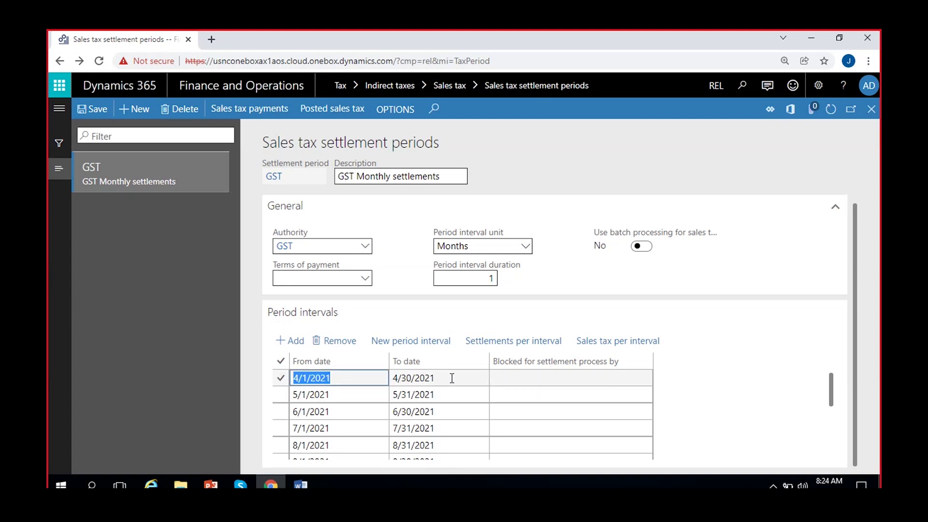
pyautogui.press('Tab')
pyautogui.click(346, 393)
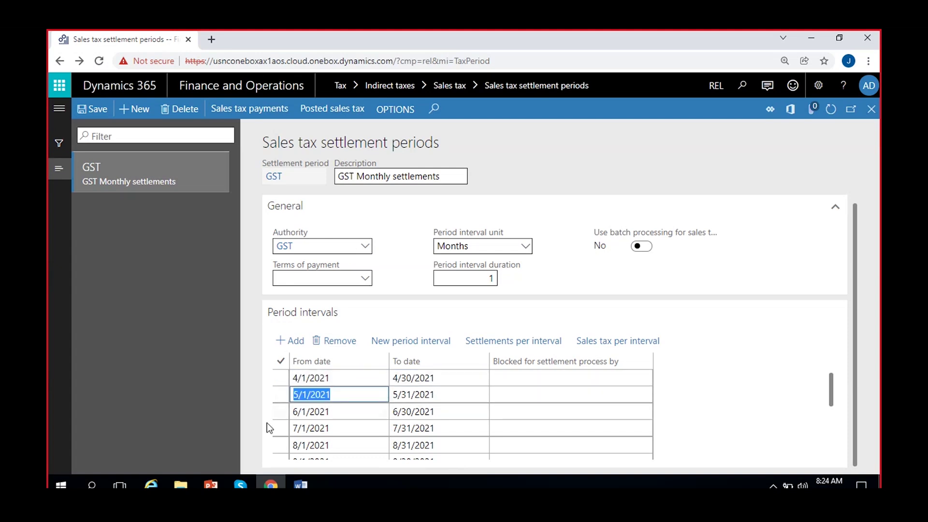
pyautogui.click(441, 394)
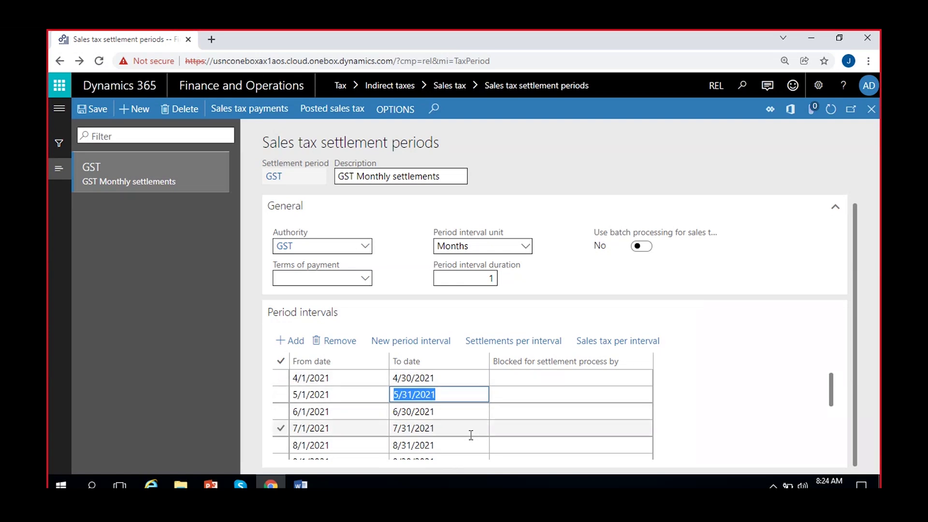
pyautogui.click(450, 378)
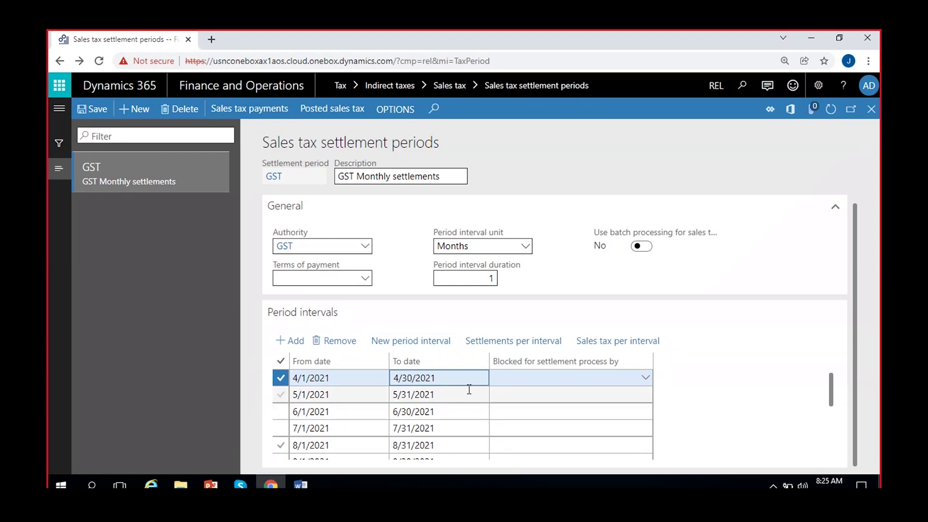
pyautogui.click(458, 411)
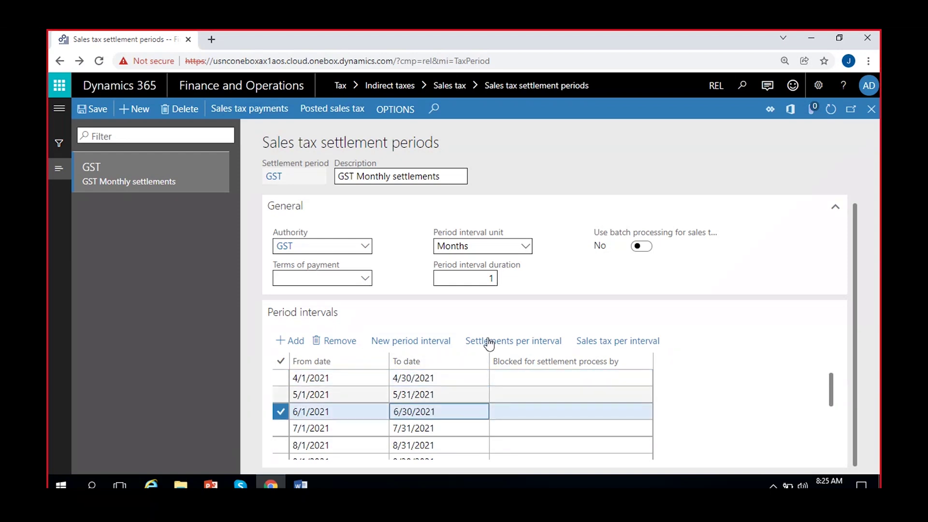
pyautogui.click(522, 245)
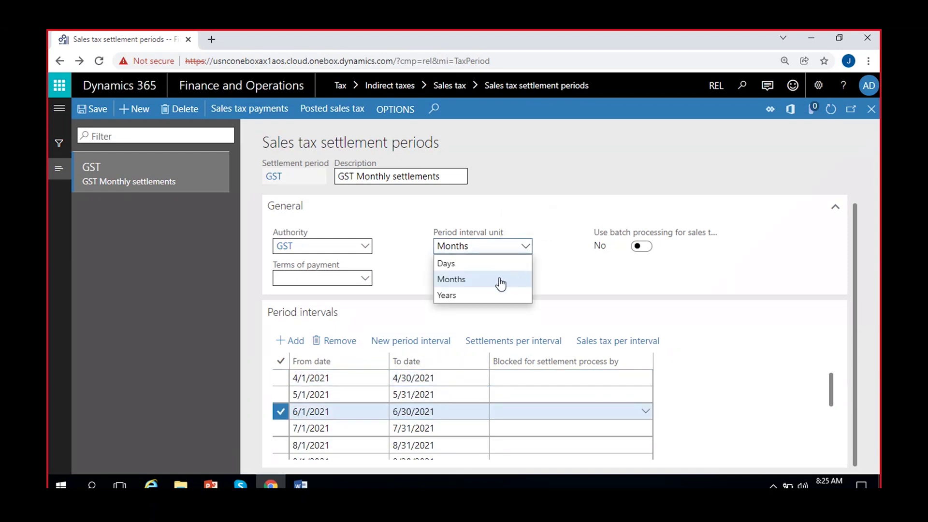
pyautogui.click(577, 282)
pyautogui.click(464, 379)
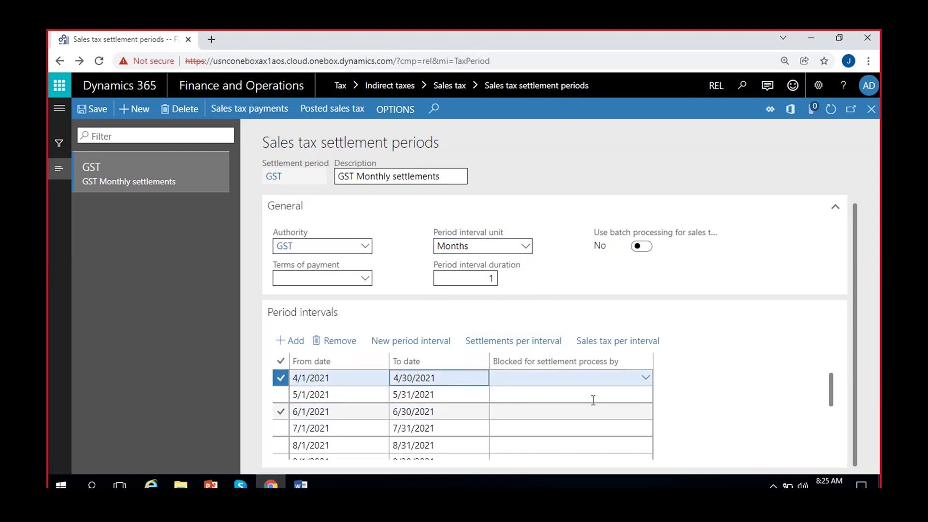
pyautogui.click(649, 382)
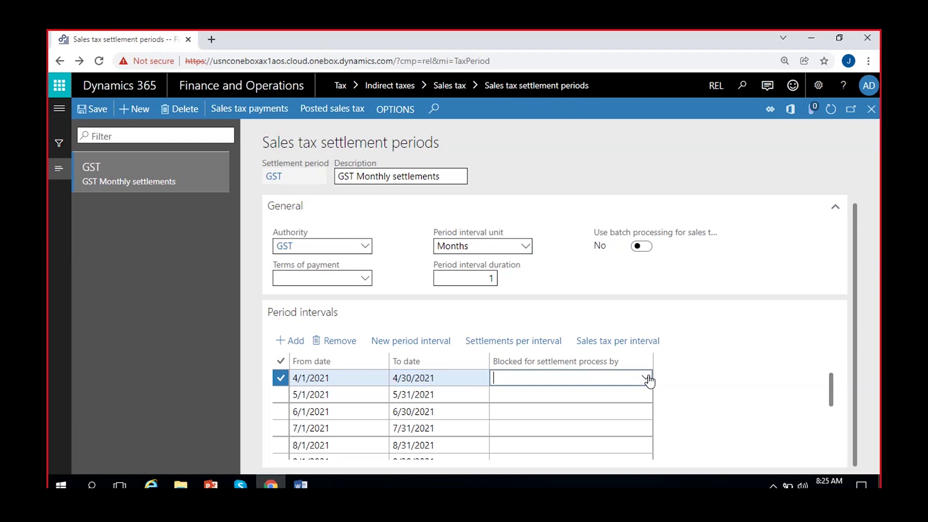
pyautogui.click(648, 379)
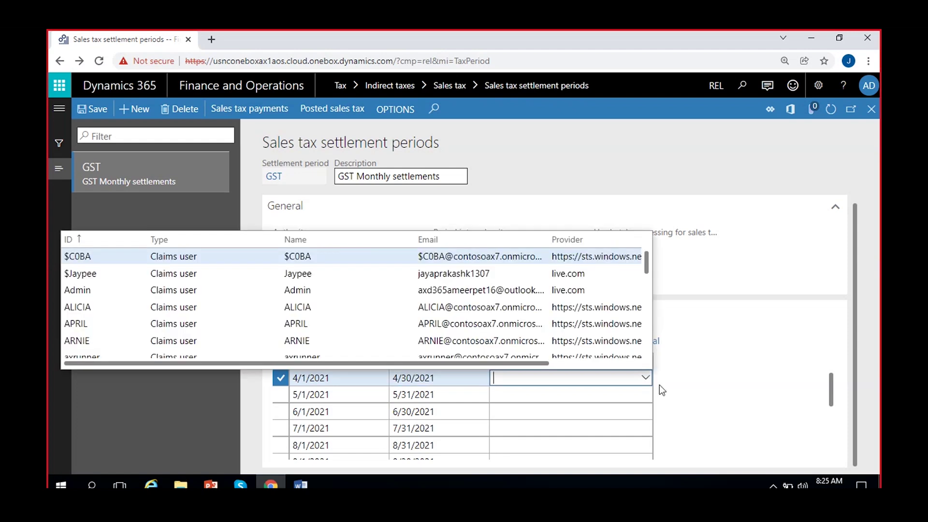
pyautogui.click(752, 375)
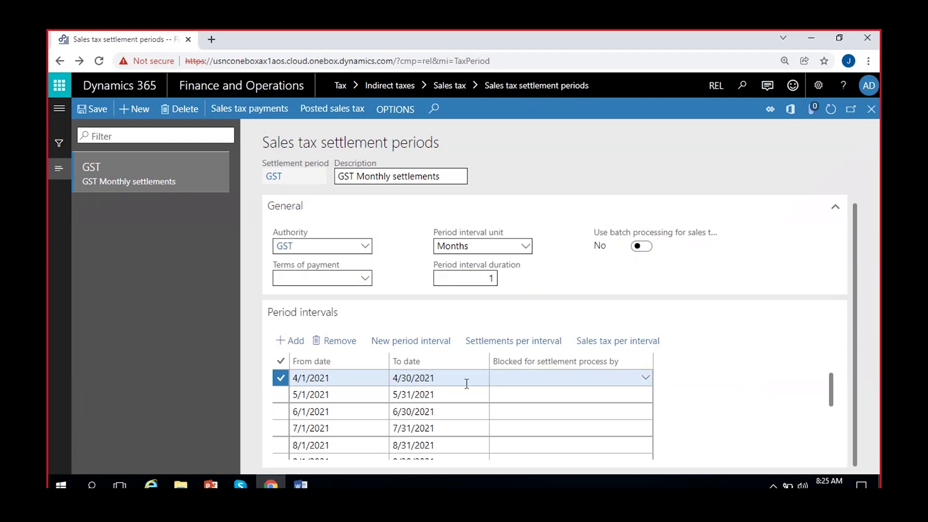
pyautogui.click(645, 382)
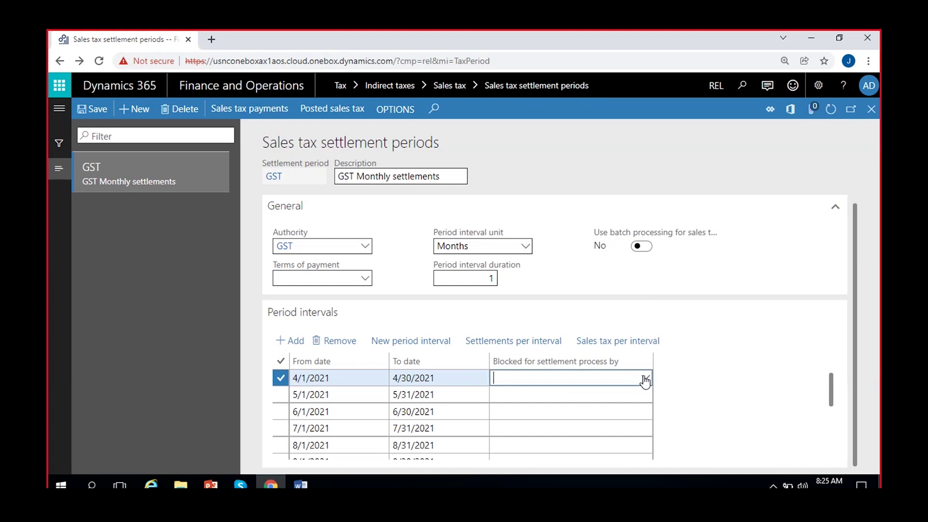
pyautogui.click(646, 381)
pyautogui.scroll(-10, 251, 322)
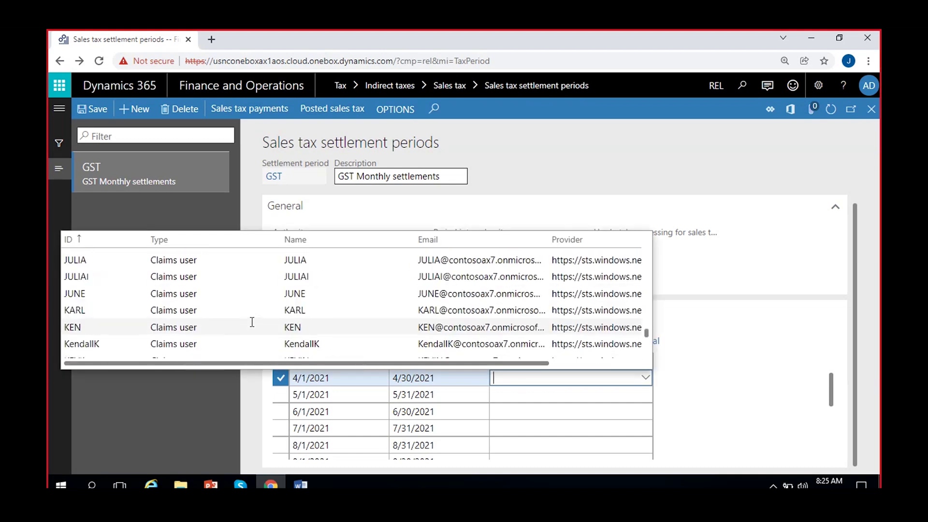
pyautogui.click(717, 379)
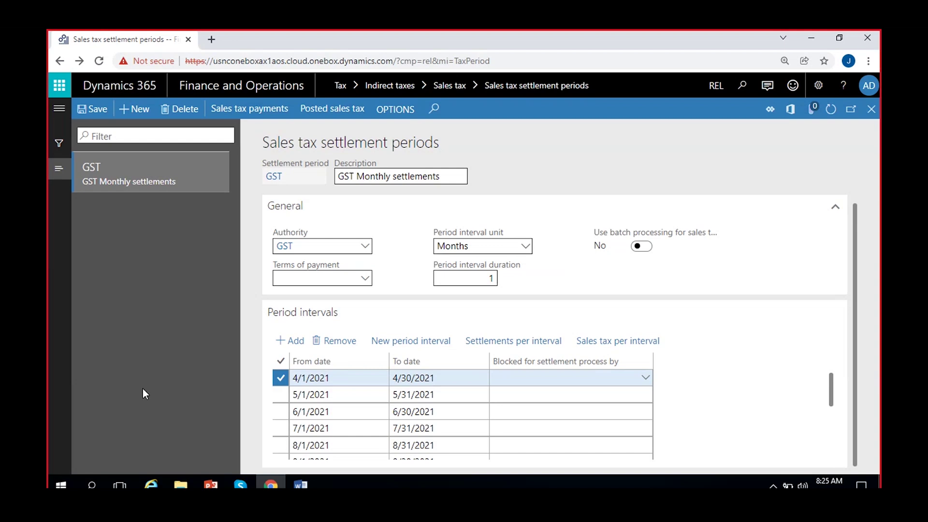
pyautogui.click(564, 378)
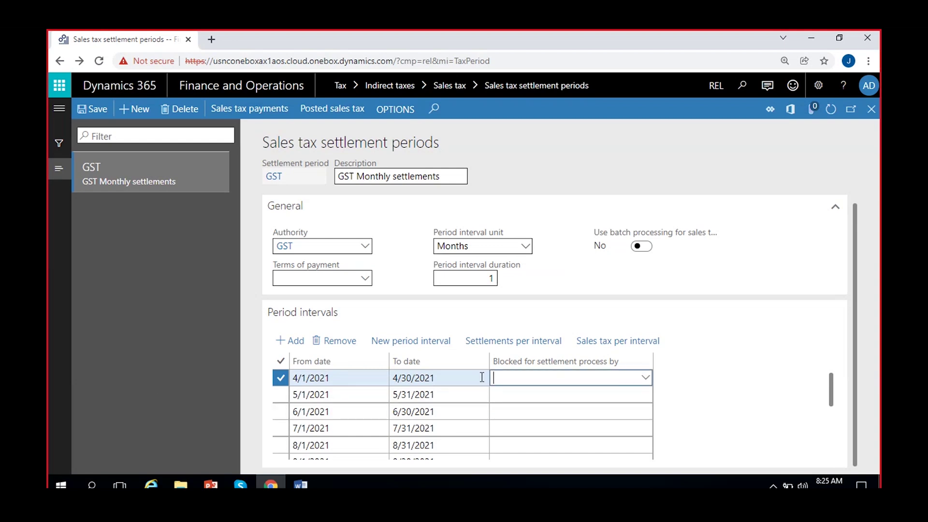
pyautogui.click(677, 379)
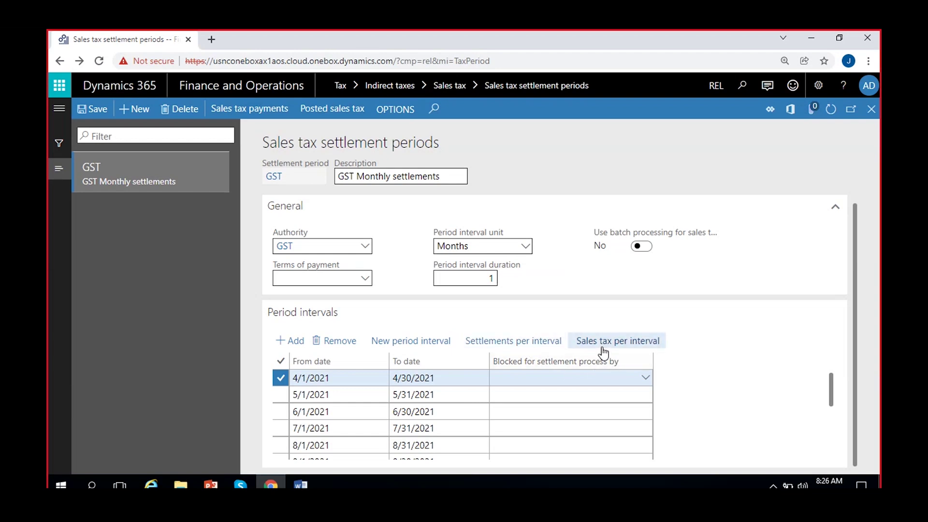
pyautogui.click(461, 377)
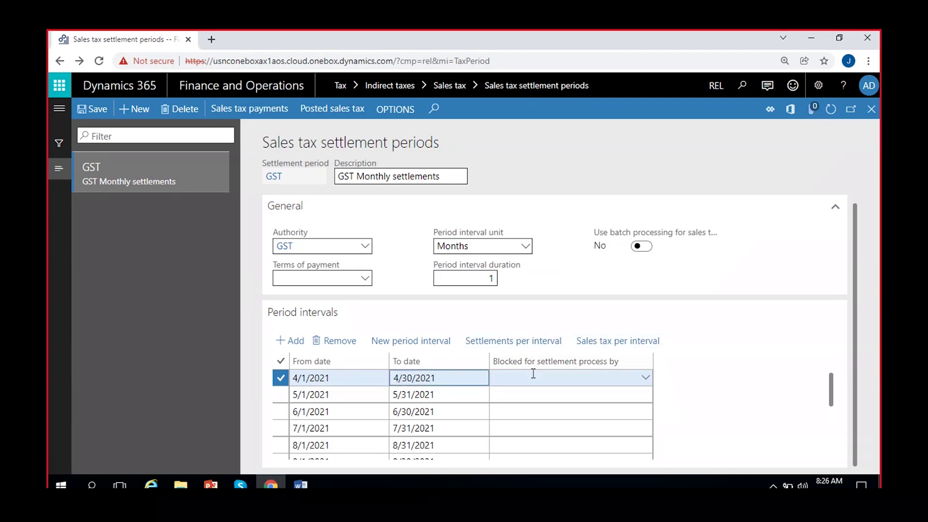
pyautogui.click(593, 340)
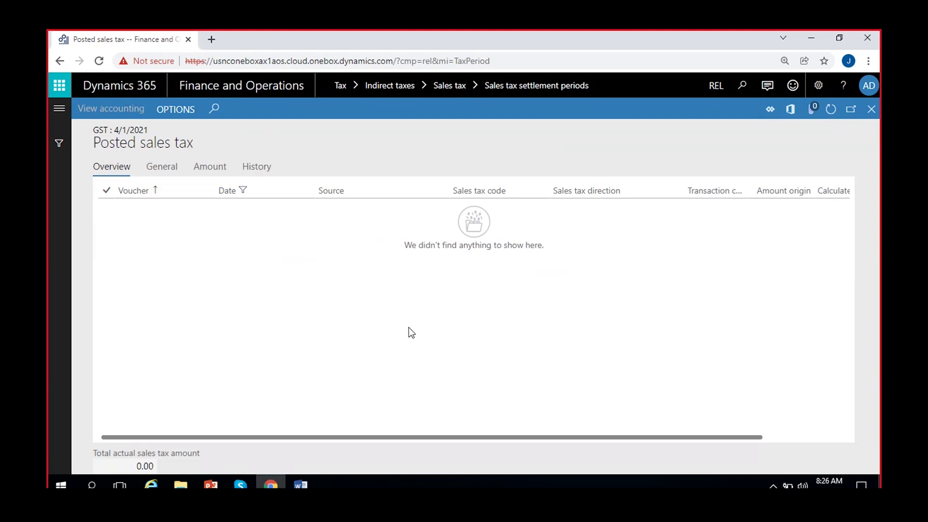
pyautogui.click(871, 110)
pyautogui.click(523, 344)
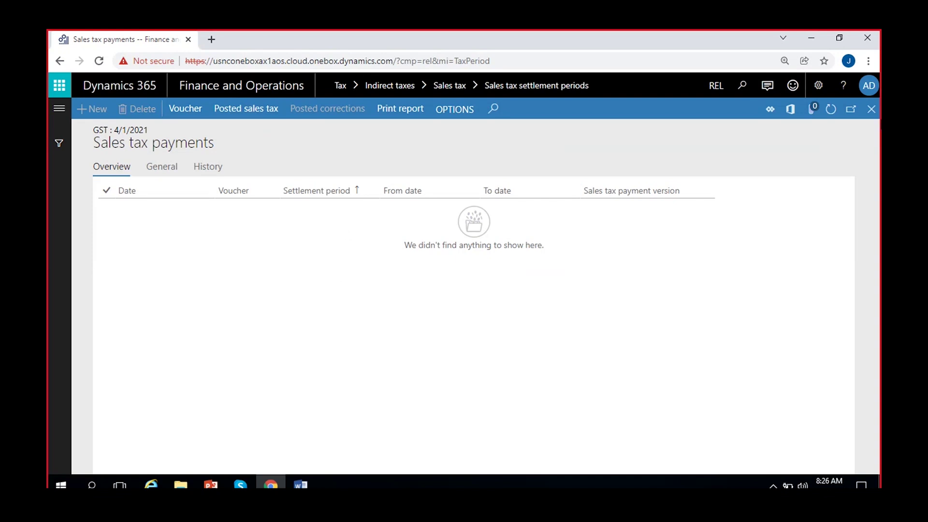
pyautogui.click(871, 109)
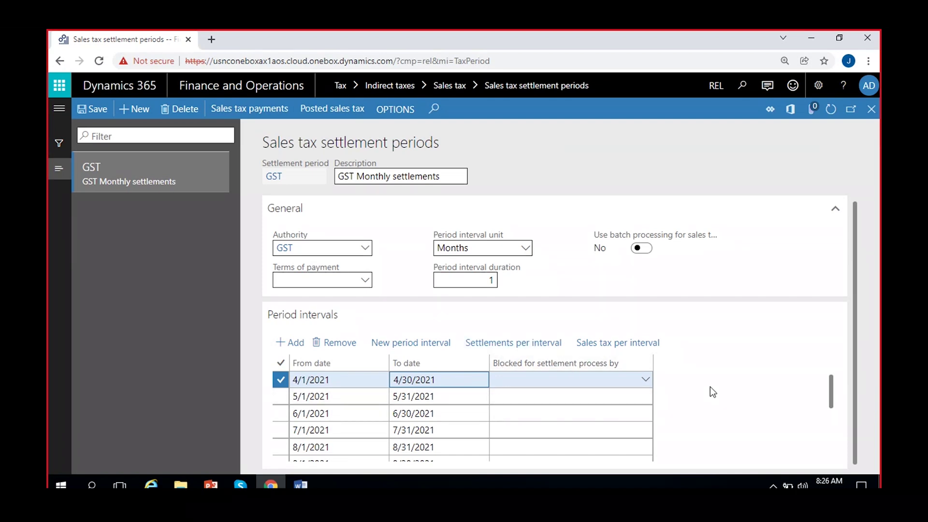
pyautogui.click(329, 115)
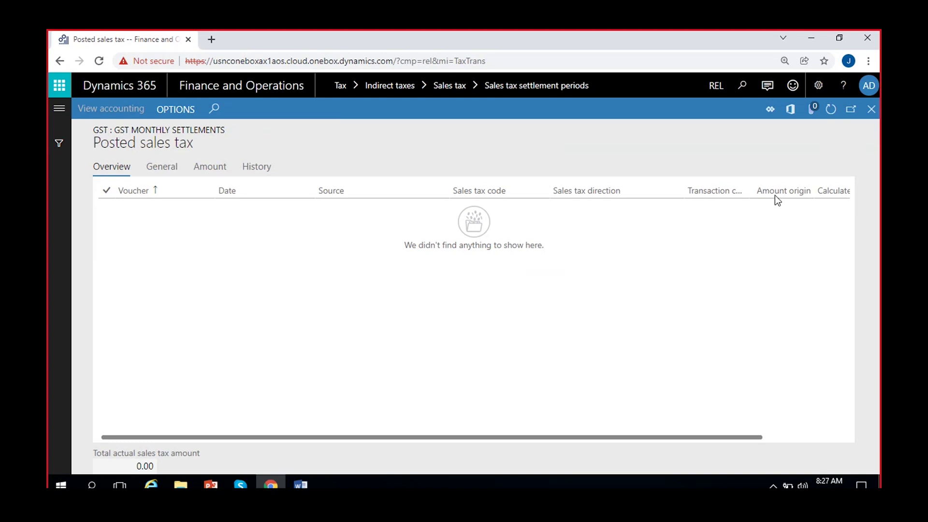
pyautogui.click(870, 111)
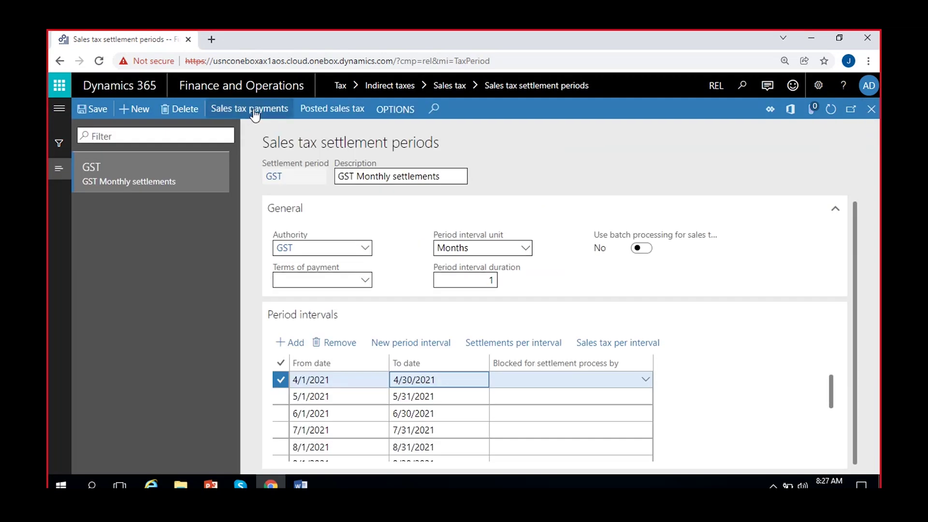
pyautogui.click(253, 113)
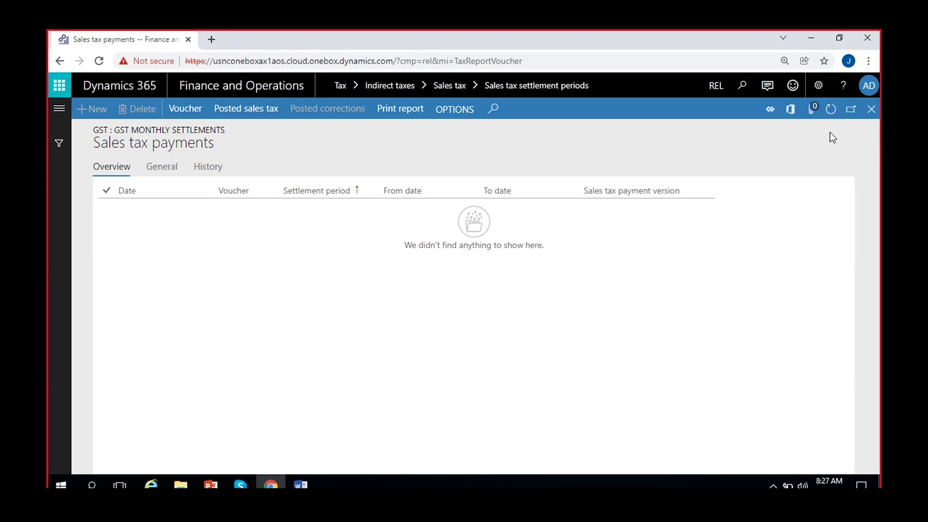
pyautogui.click(870, 116)
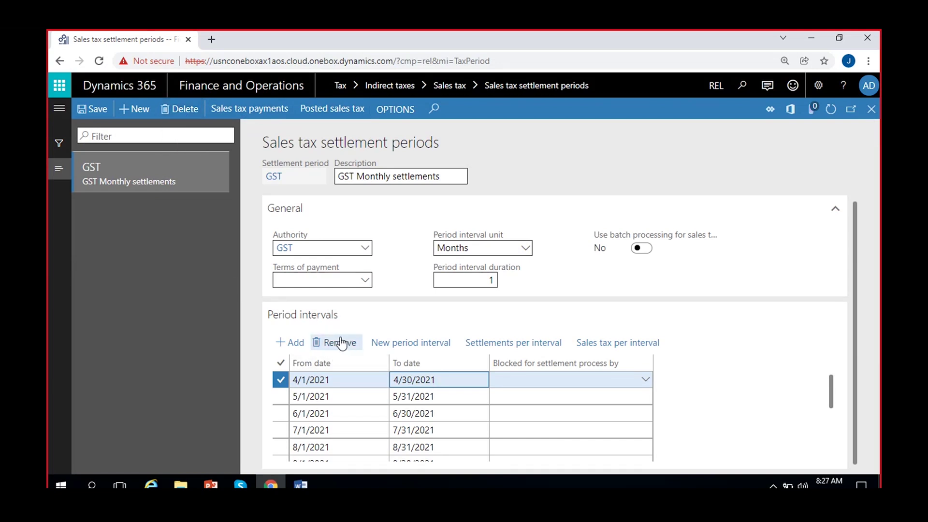
pyautogui.click(447, 398)
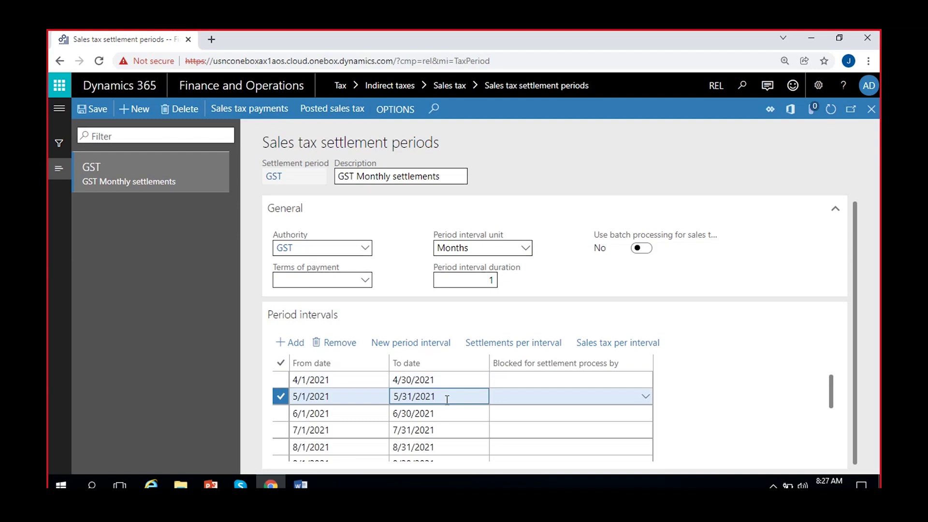
pyautogui.keyDown('shift'); pyautogui.click(379, 410); pyautogui.keyUp('shift')
pyautogui.scroll(-3, 379, 410)
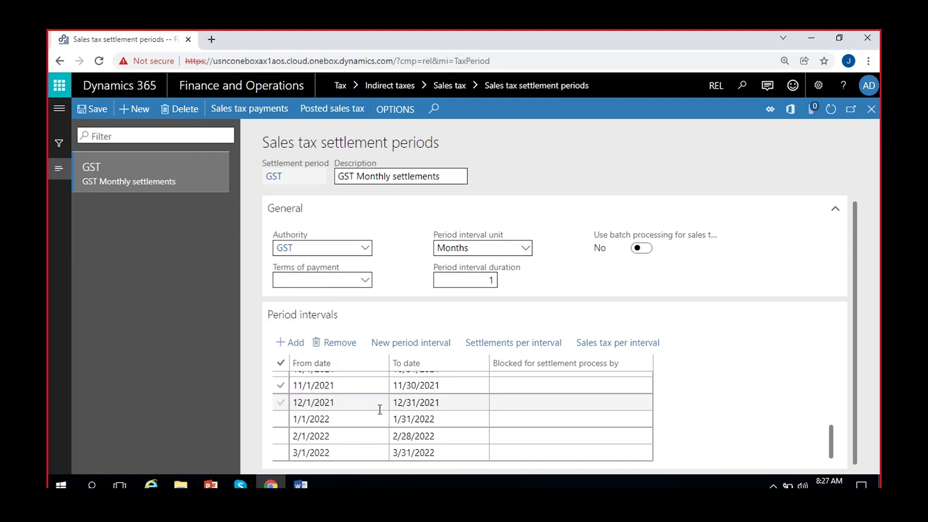
pyautogui.scroll(4, 380, 408)
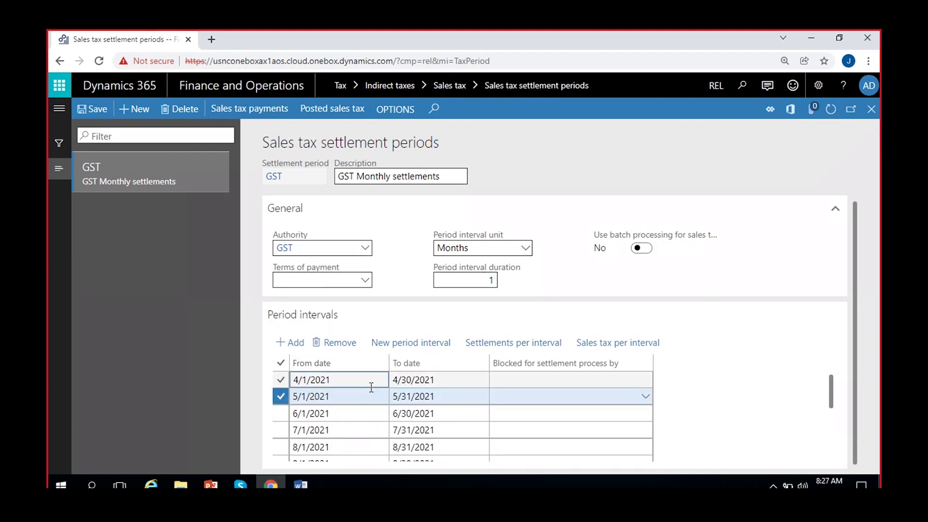